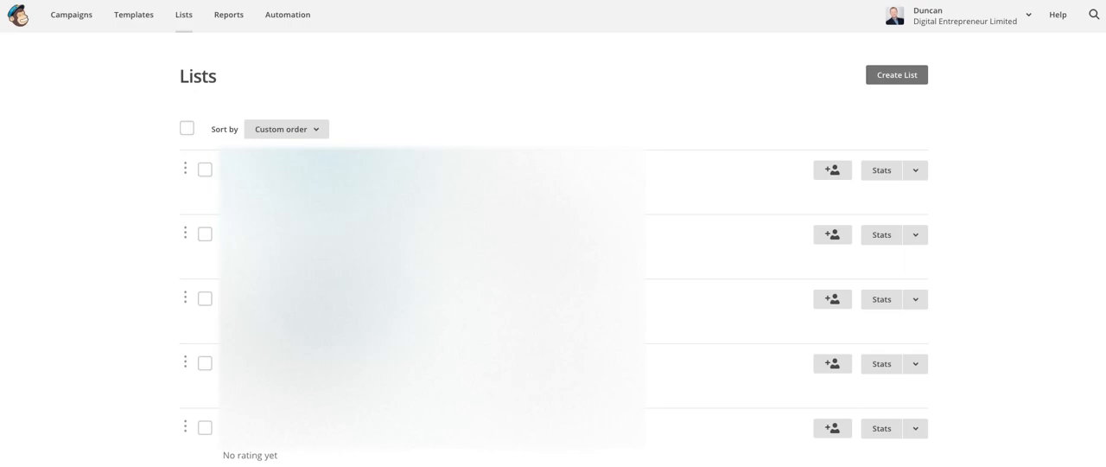
# - Open the Contact Enhance - Registered Users list and start adding a single subscriber
pyautogui.click(366, 171)
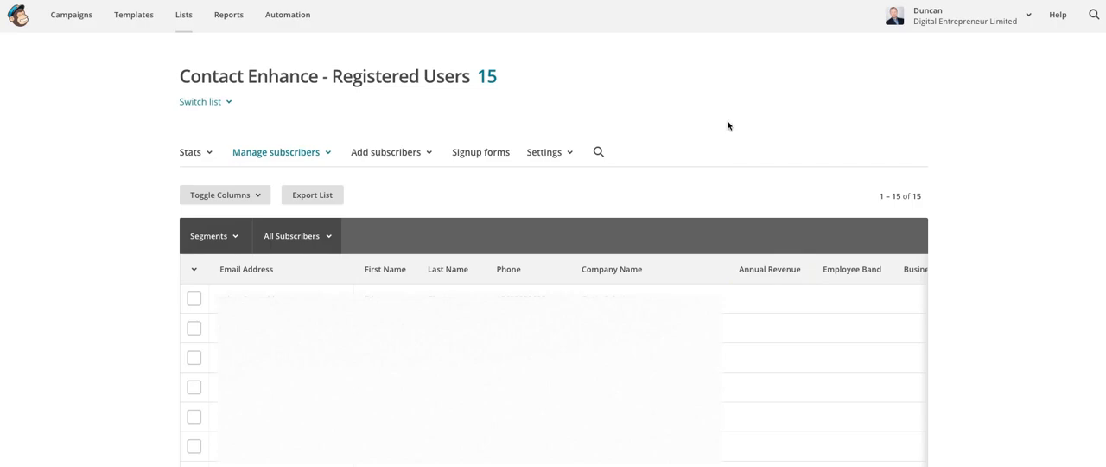
pyautogui.click(426, 158)
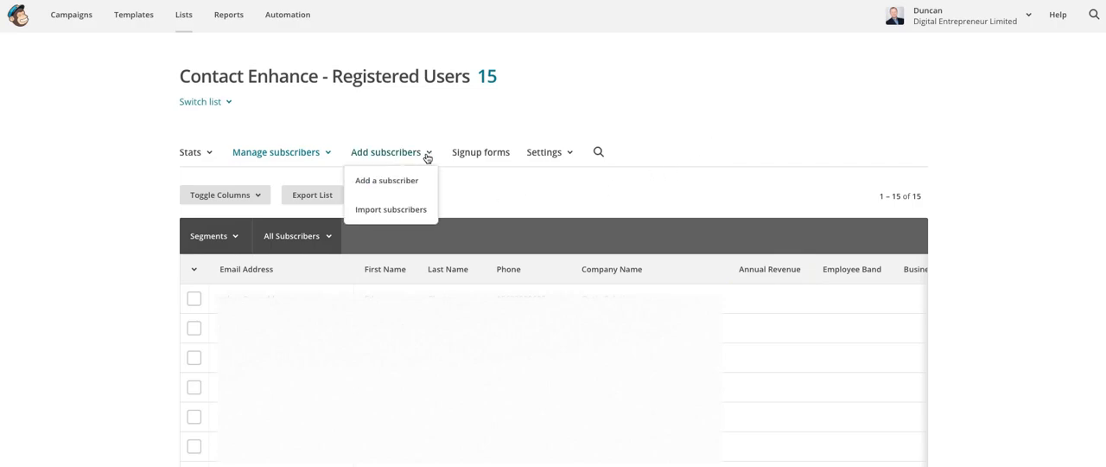
pyautogui.click(407, 179)
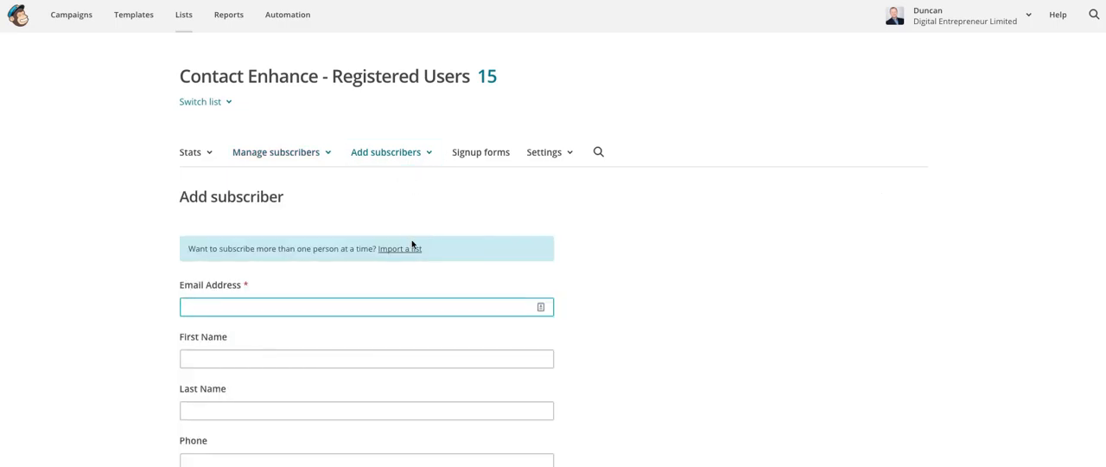
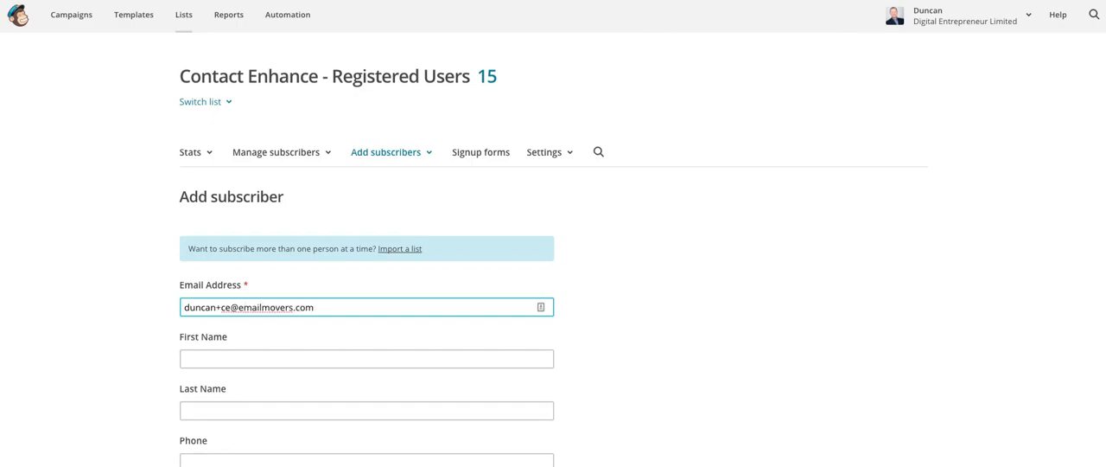
# - Fill in the new subscriber's email address, first name, last name and phone number
pyautogui.press('Tab')
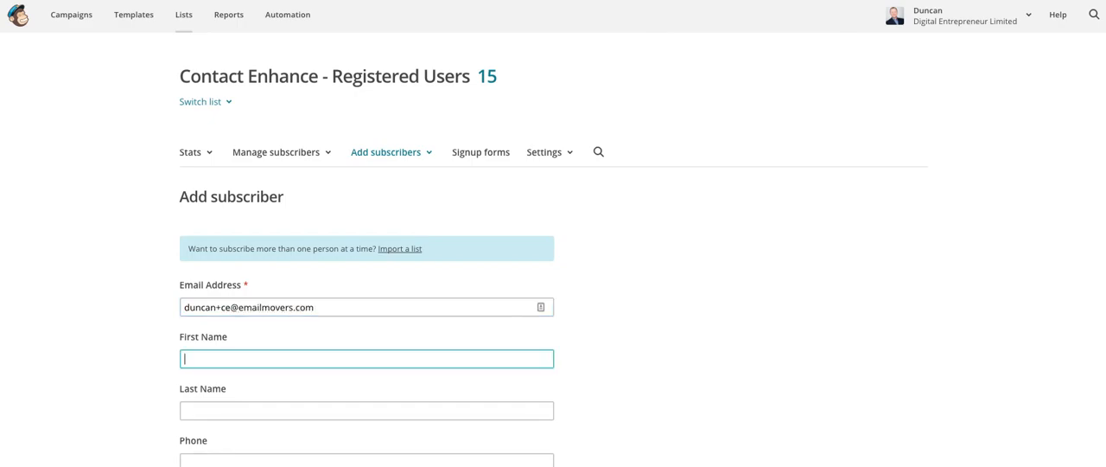
pyautogui.press('Tab')
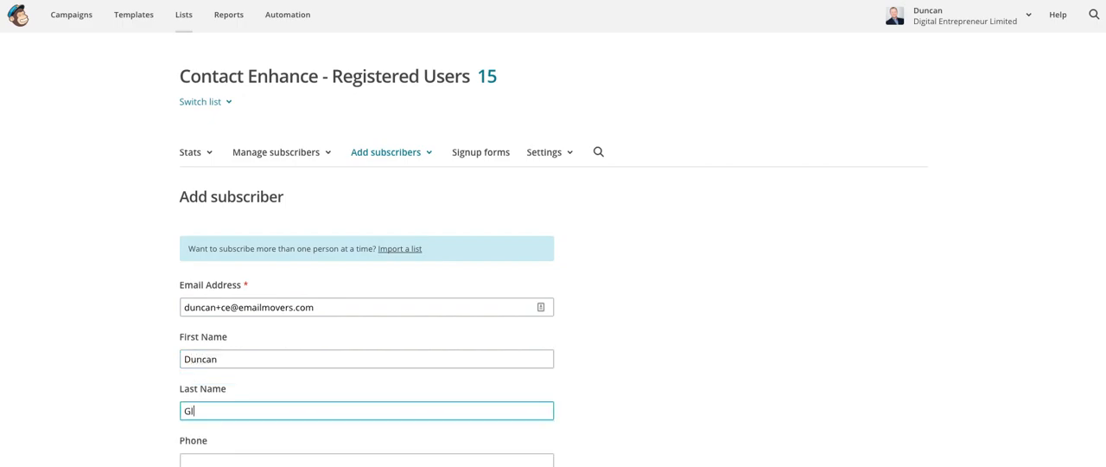
pyautogui.press('Tab')
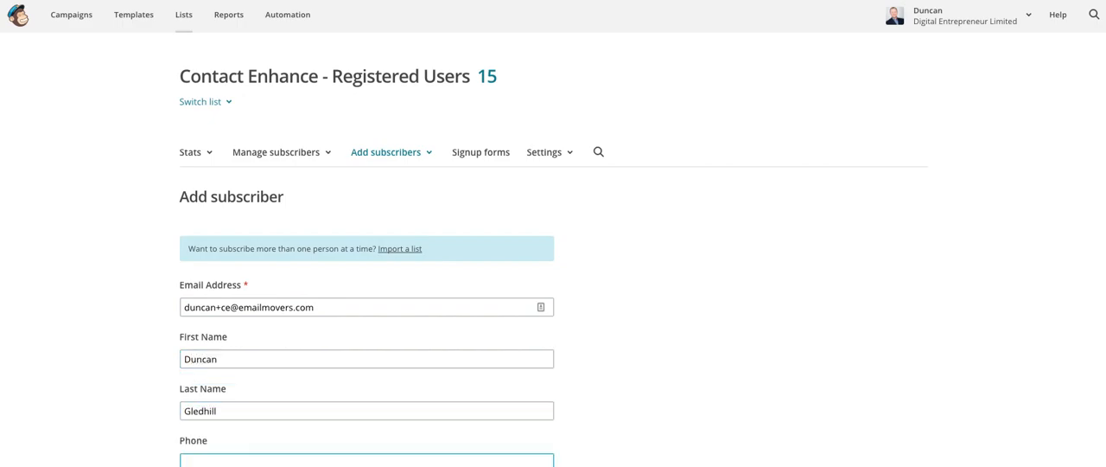
pyautogui.press('Tab')
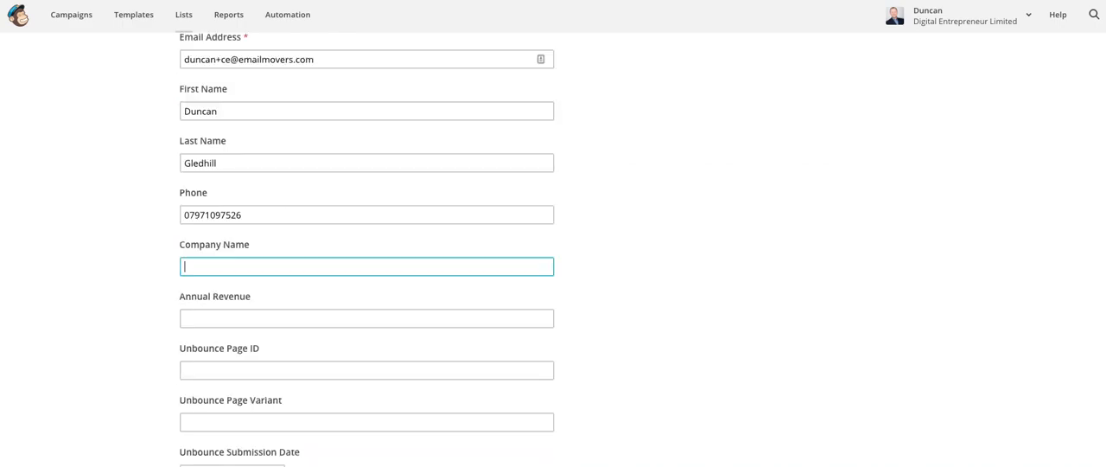
# - Set the company name to Emailmovers Limited and subscribe the contact with the permission to email confirmed
pyautogui.write('Emailmovers Limite')
pyautogui.press('Tab')
pyautogui.press('Tab')
pyautogui.press('Tab')
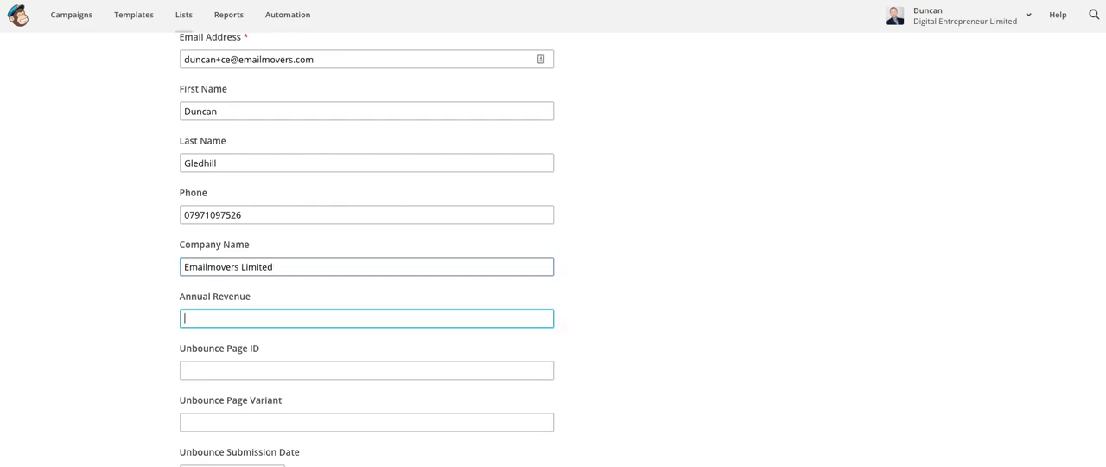
pyautogui.press('Tab')
pyautogui.press('Tab')
pyautogui.press('Tab')
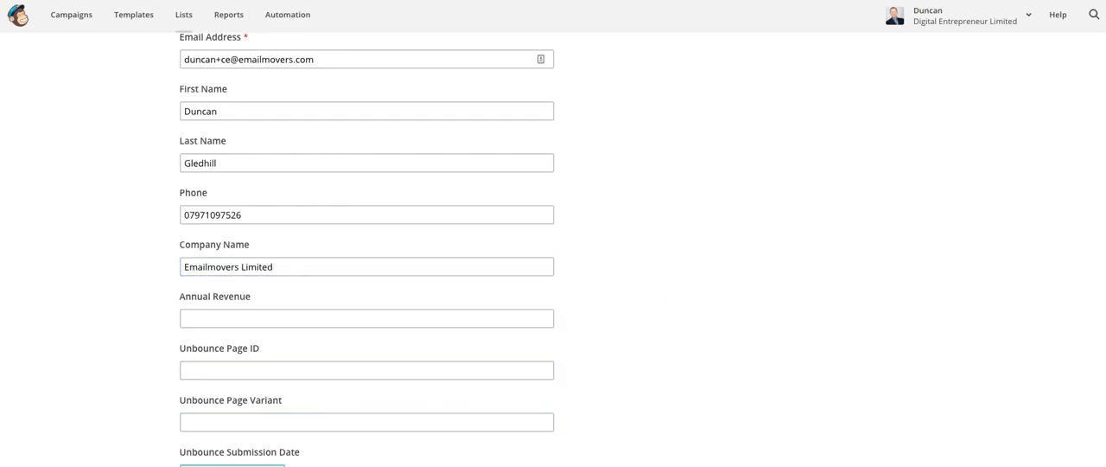
pyautogui.press('Tab')
pyautogui.press('Tab')
pyautogui.press('Tab')
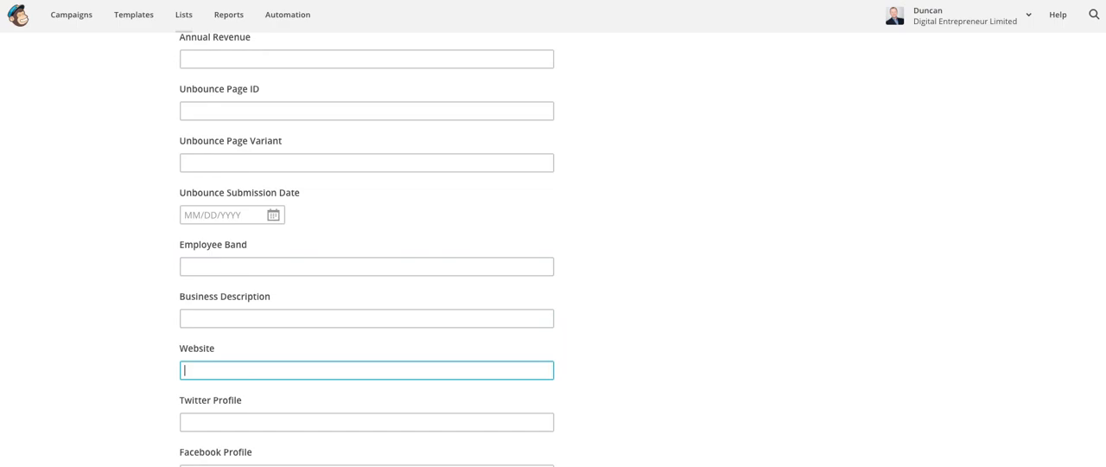
pyautogui.press('Tab')
pyautogui.press('Tab')
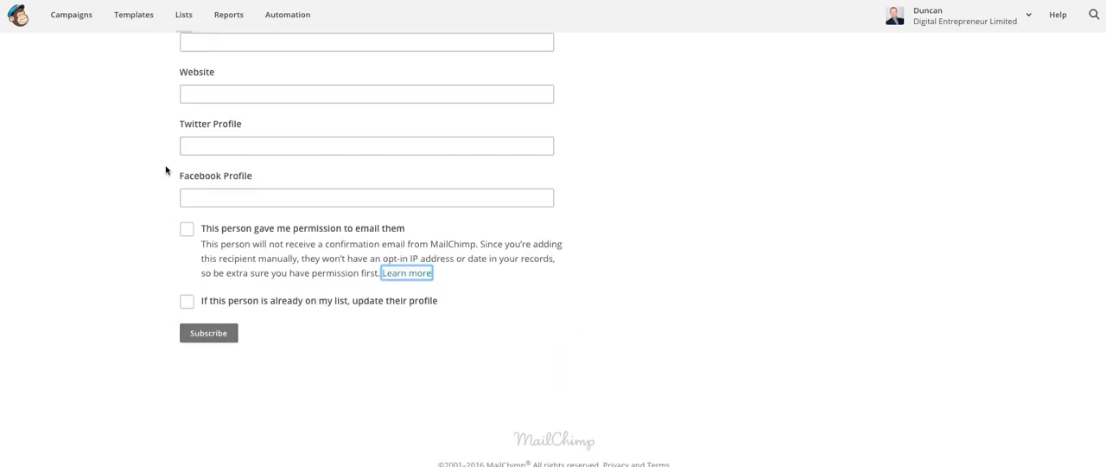
pyautogui.click(187, 229)
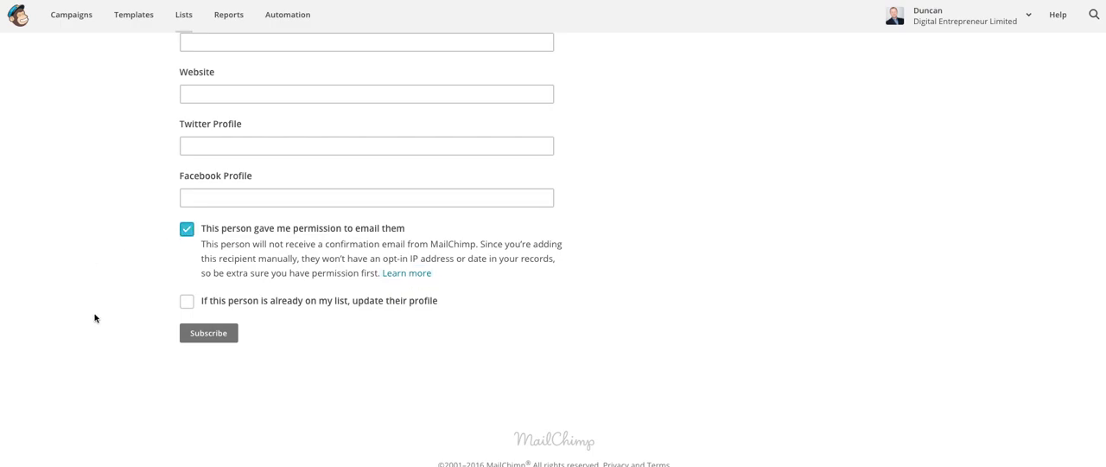
pyautogui.click(218, 336)
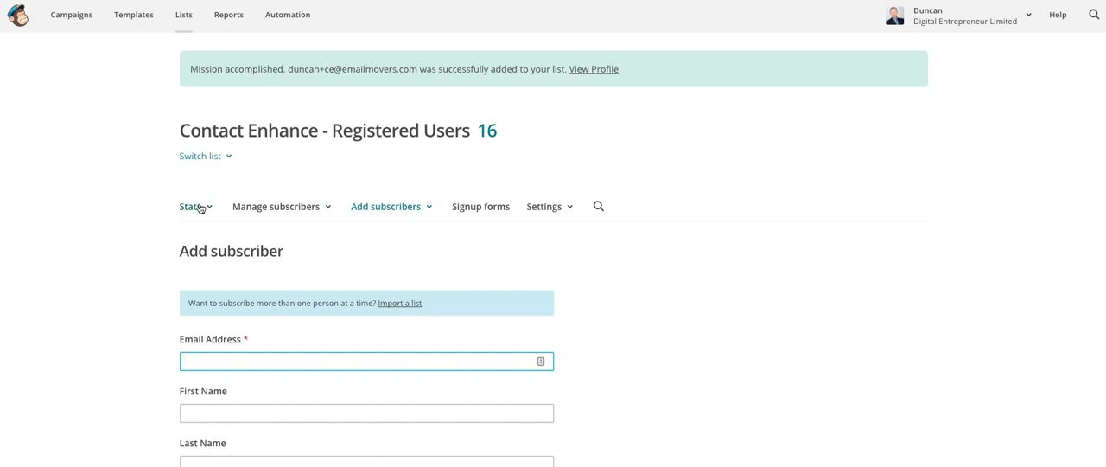
# - Check the Registered Users list's subscriber table for the newly added contact
pyautogui.click(488, 132)
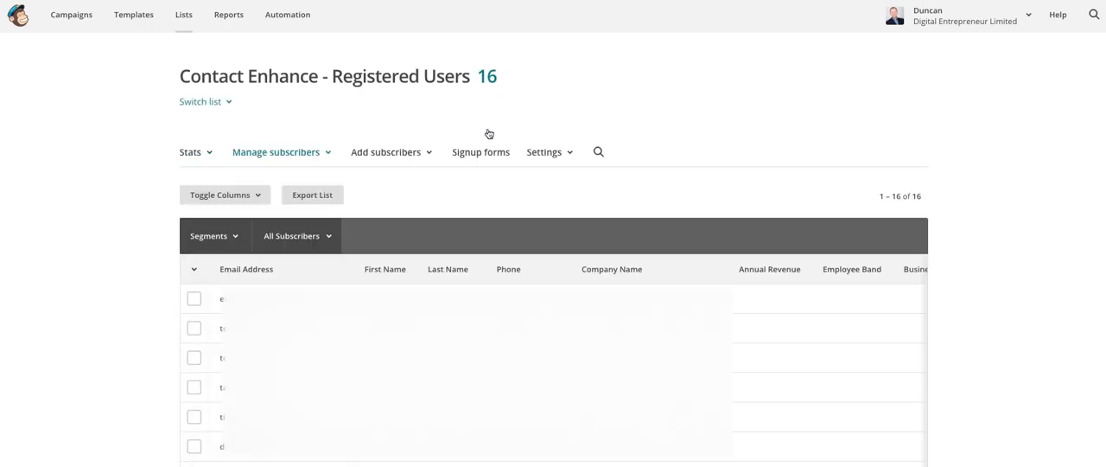
pyautogui.scroll(-5, 444, 207)
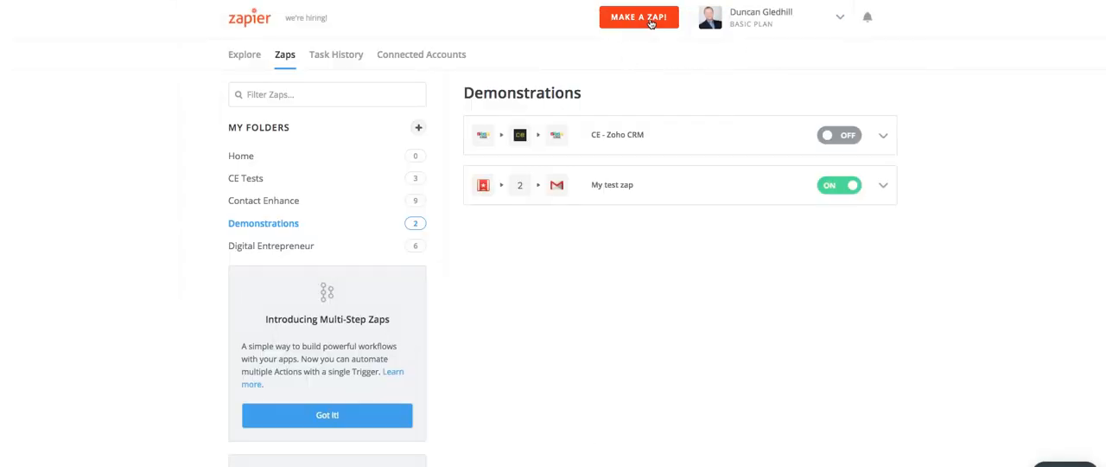
# - In Zapier, create a new Zap triggered by a New Subscriber in MailChimp
pyautogui.click(651, 24)
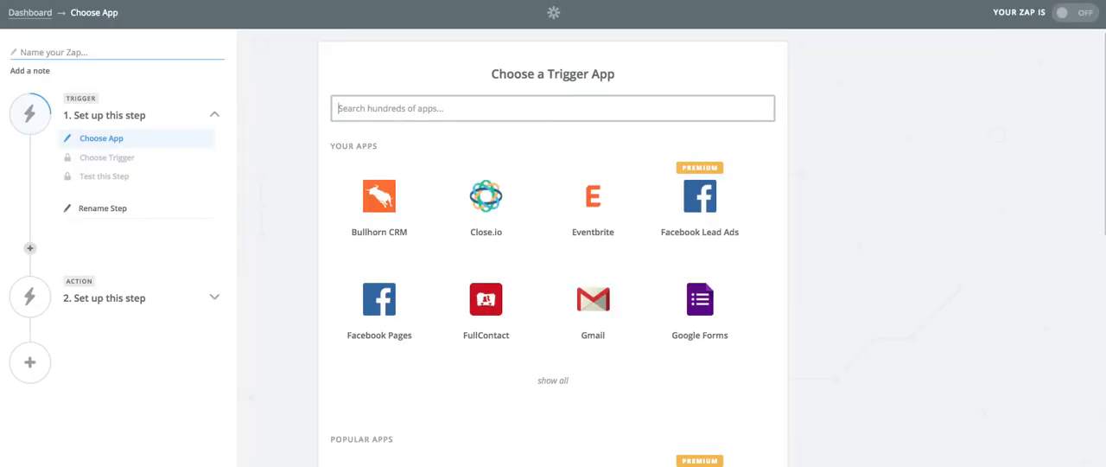
pyautogui.write('mailchimp')
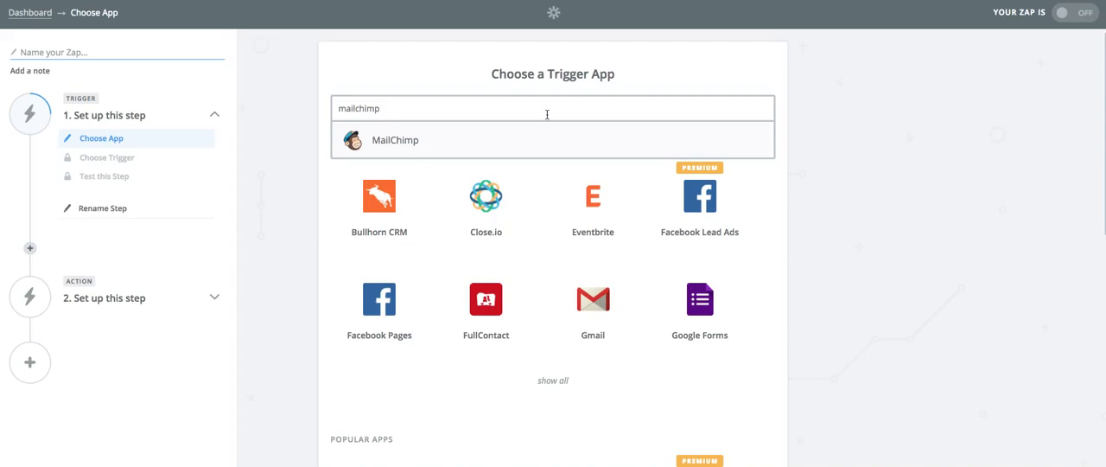
pyautogui.click(391, 143)
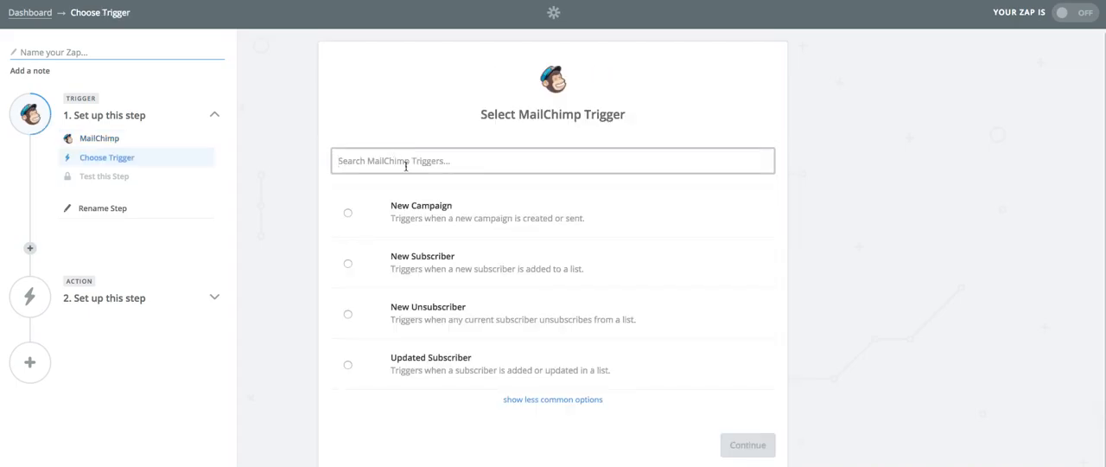
pyautogui.click(403, 268)
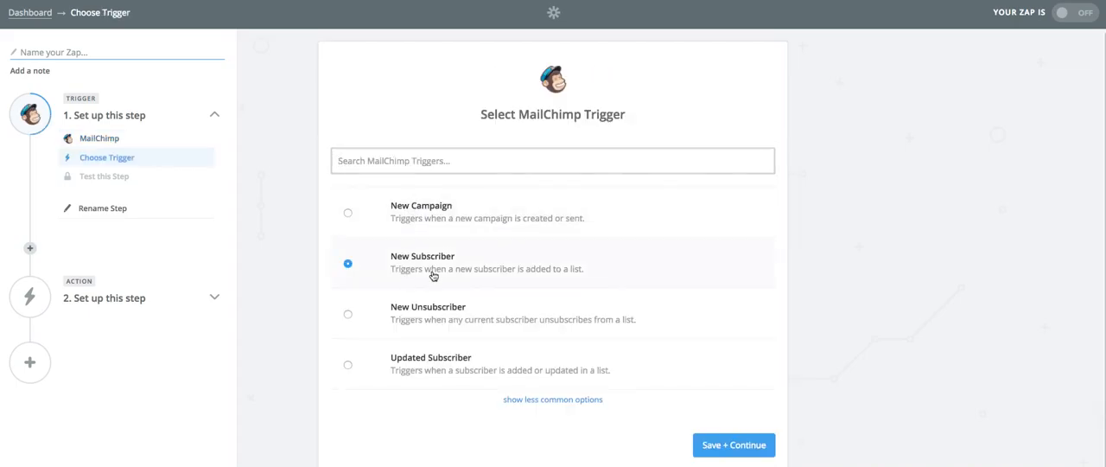
pyautogui.click(730, 444)
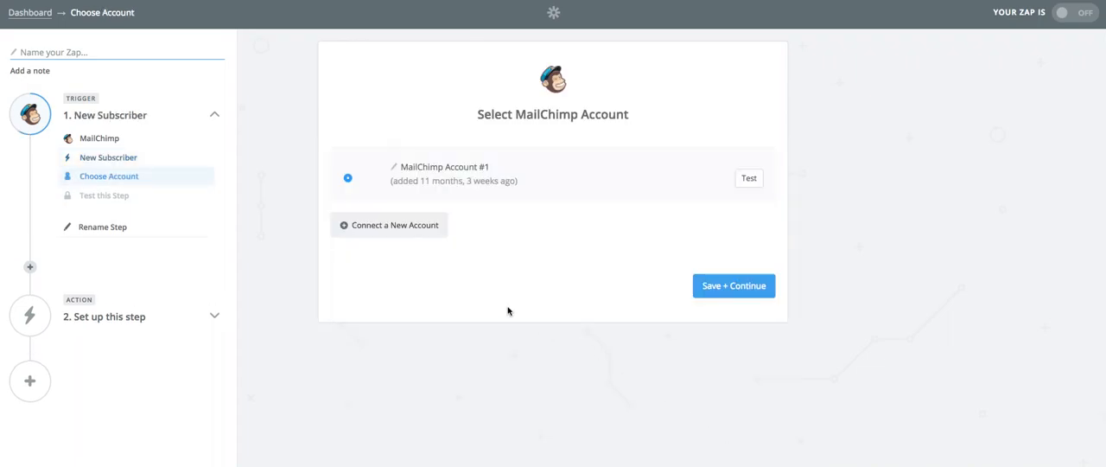
# - Test and use MailChimp Account #1 for the trigger and set its list to Contact Enhance - Registered Users
pyautogui.click(750, 182)
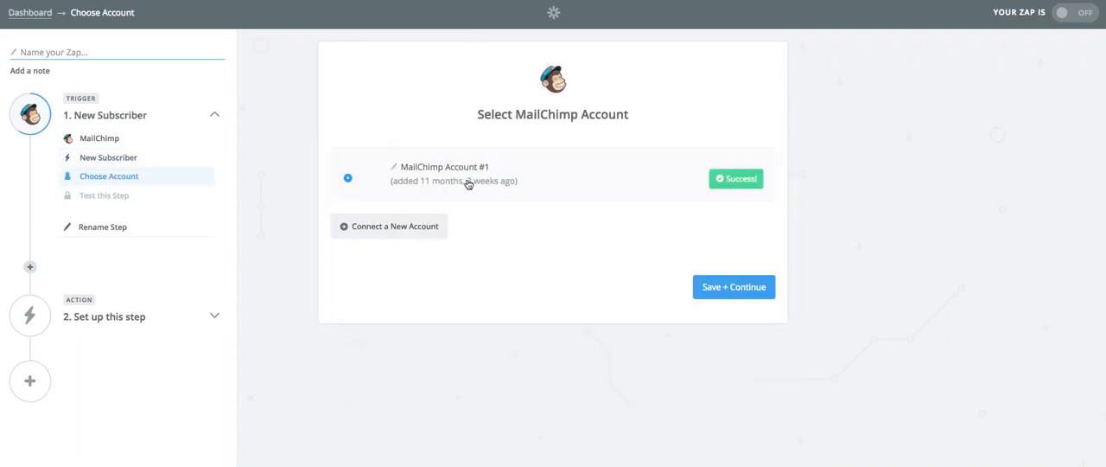
pyautogui.click(726, 290)
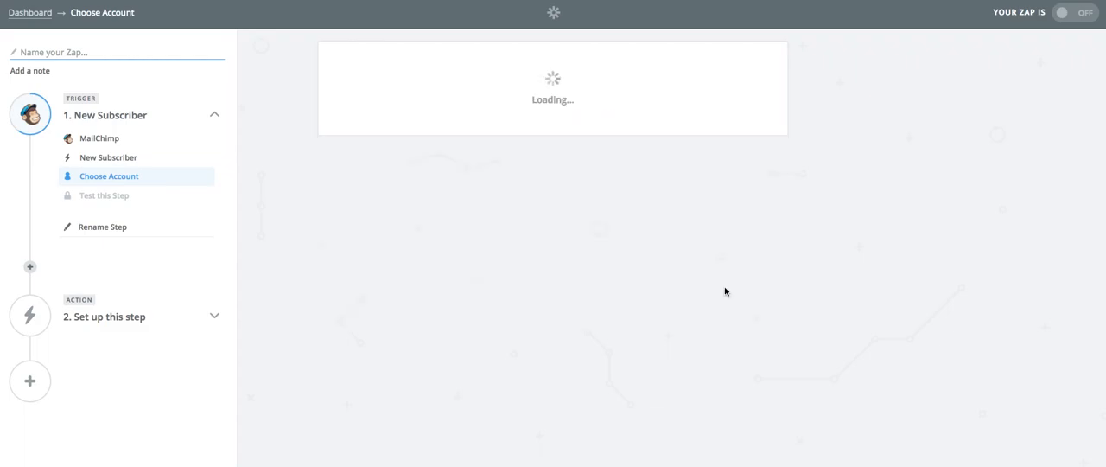
pyautogui.click(764, 177)
pyautogui.scroll(-1, 560, 286)
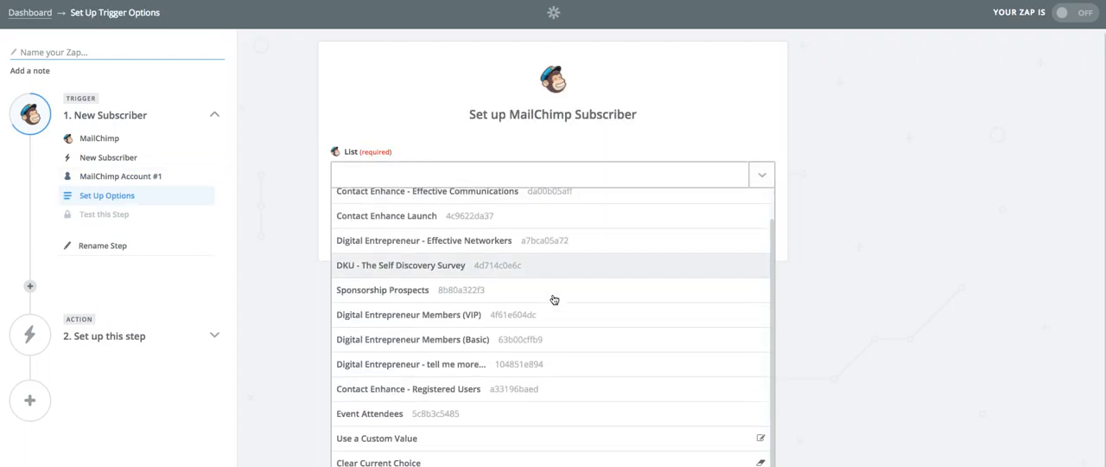
pyautogui.click(480, 391)
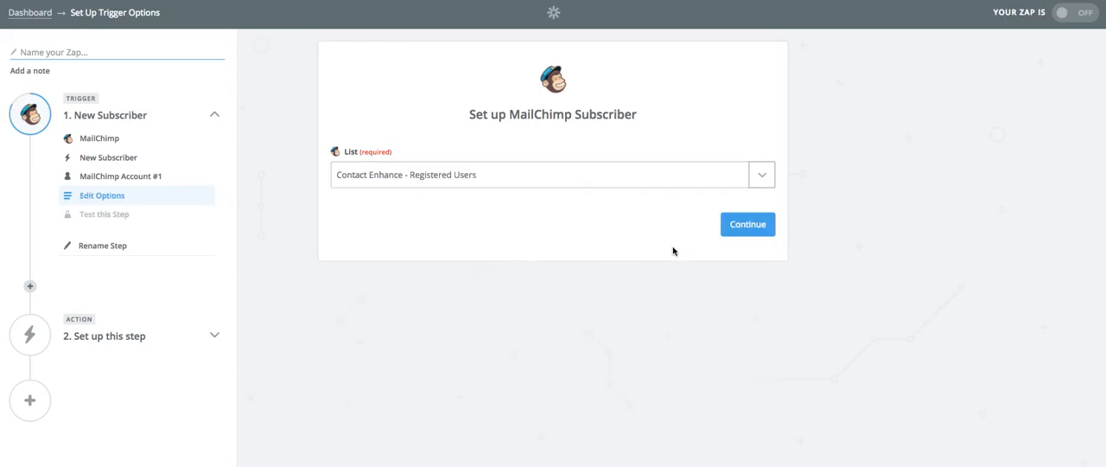
pyautogui.click(740, 226)
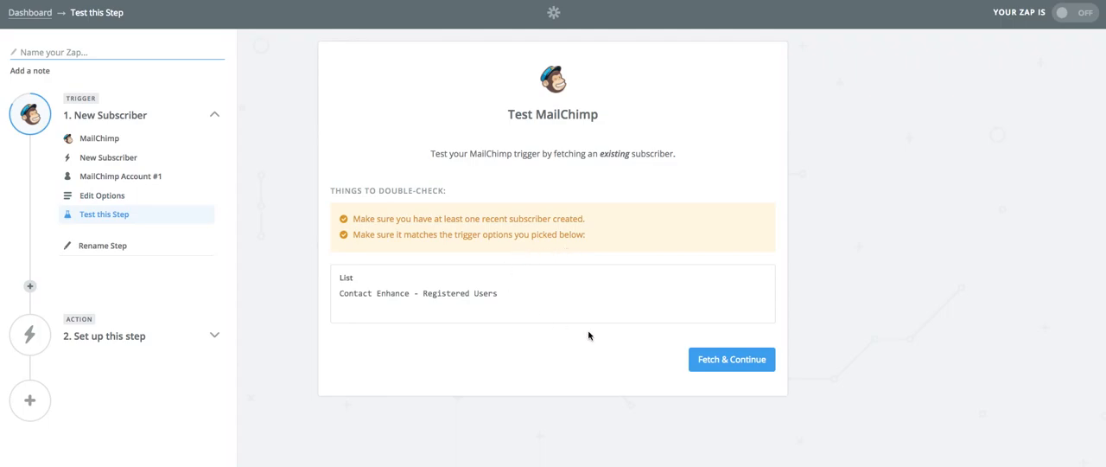
# - Test the MailChimp trigger by fetching an existing subscriber, review the sample's fields and proceed to the action
pyautogui.click(719, 361)
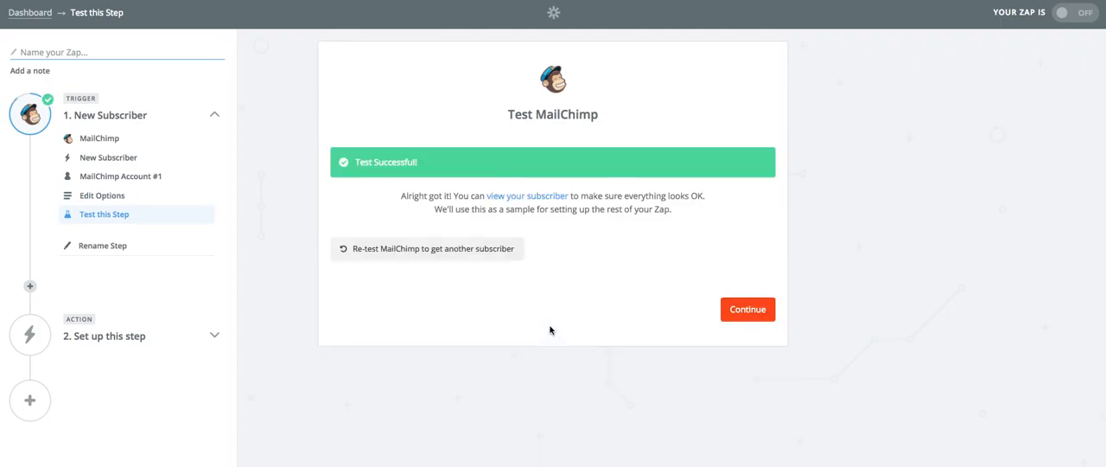
pyautogui.click(547, 197)
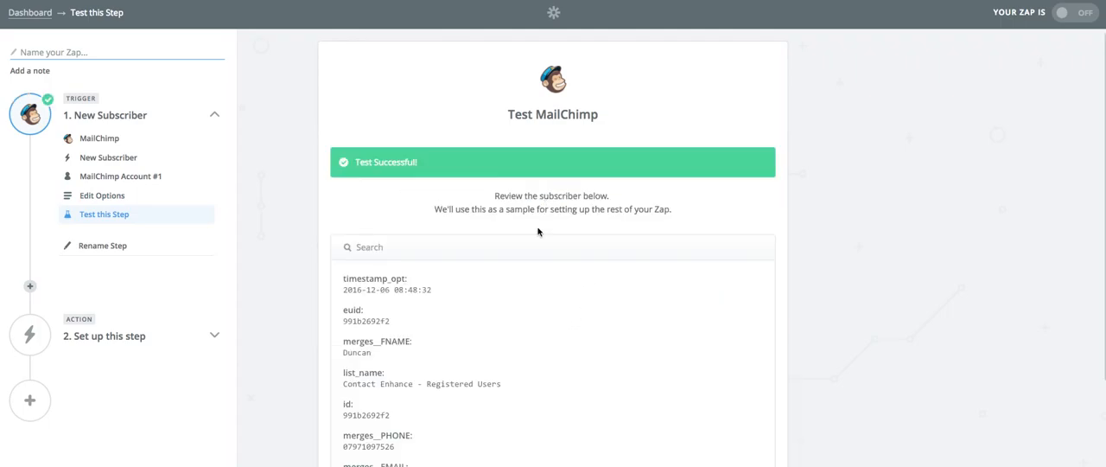
pyautogui.scroll(-2, 499, 295)
pyautogui.scroll(-1, 494, 300)
pyautogui.scroll(-3, 841, 300)
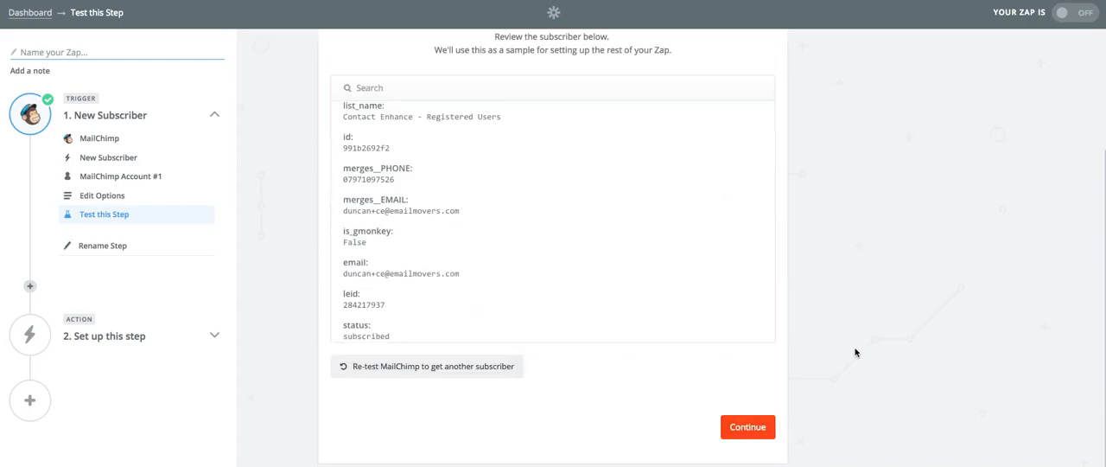
pyautogui.click(748, 427)
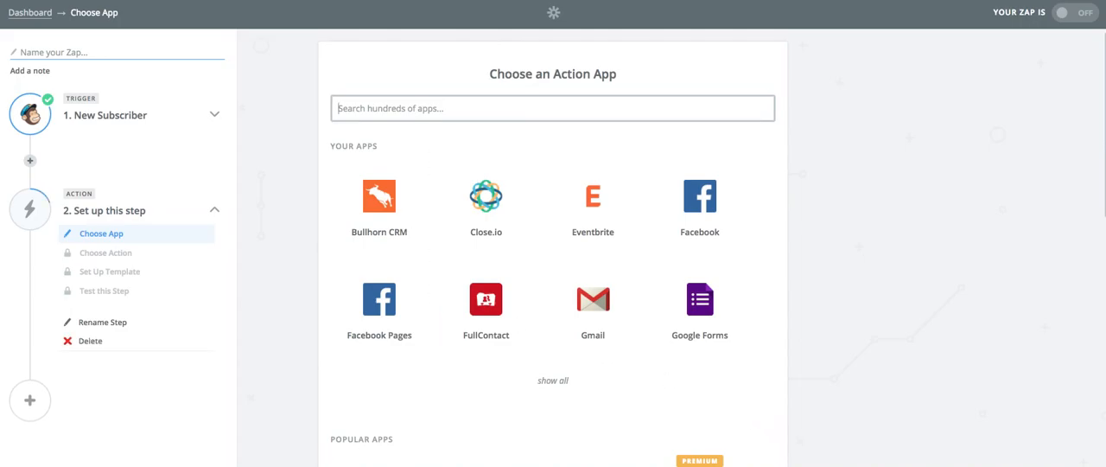
# - Set the Zap's second step to the Contact Enhance app's Find Company search
pyautogui.write('contact')
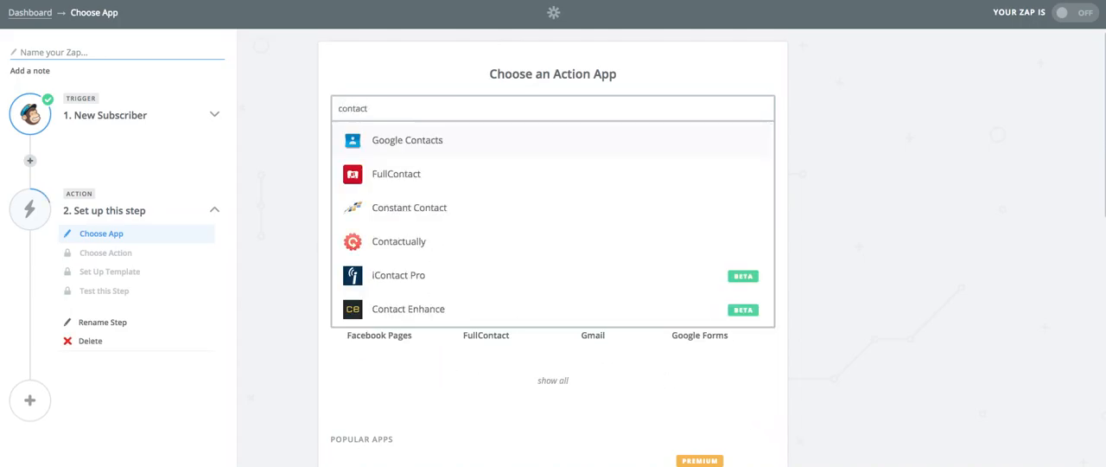
pyautogui.click(413, 309)
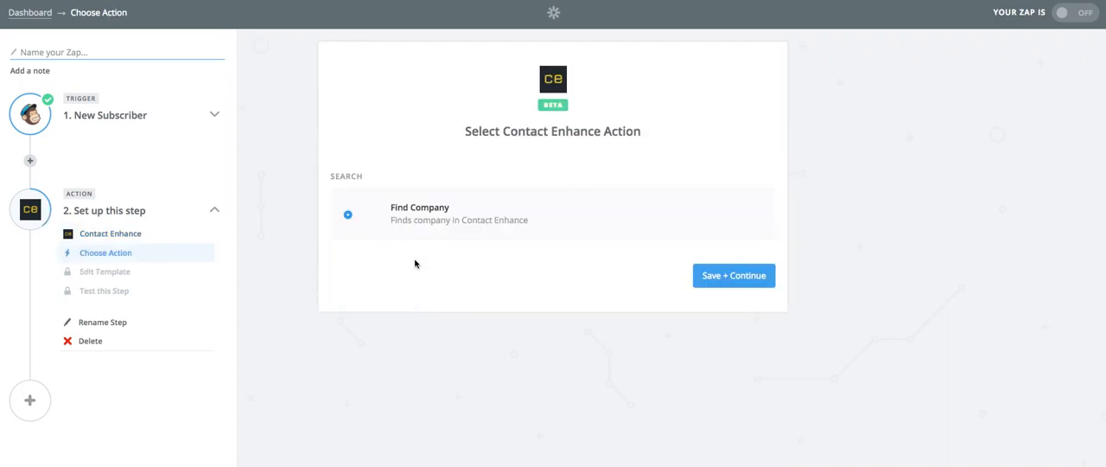
pyautogui.click(730, 274)
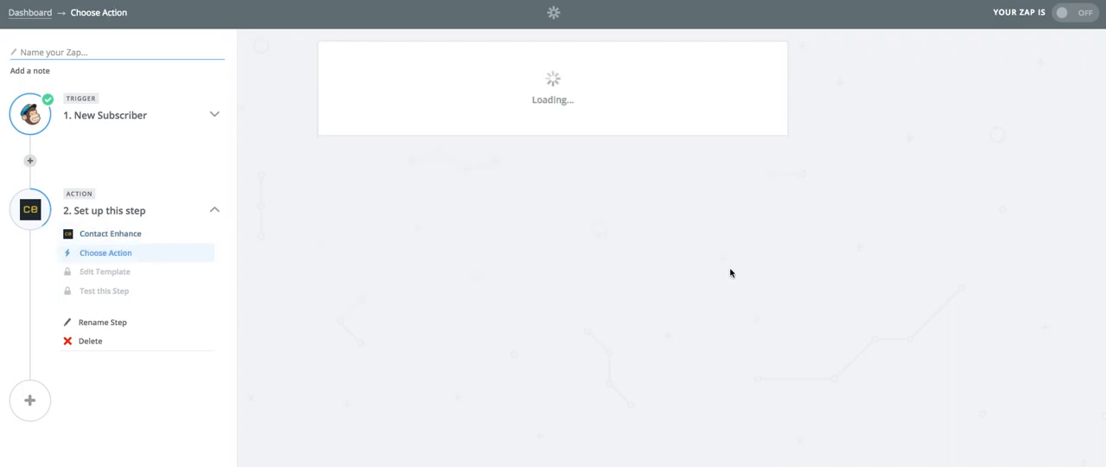
# - Select and test Contact Enhance Account #6 for the Find Company search and save the choice
pyautogui.scroll(-3, 525, 264)
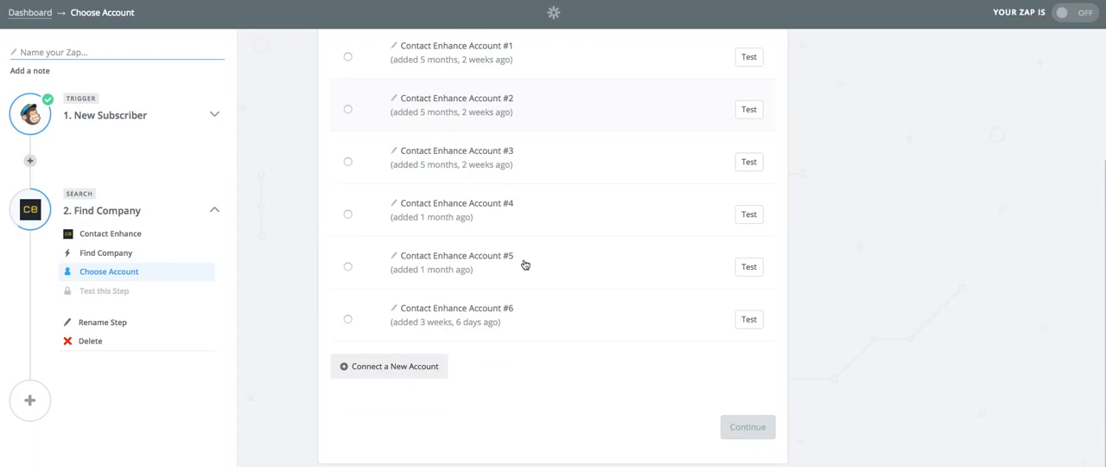
pyautogui.click(367, 324)
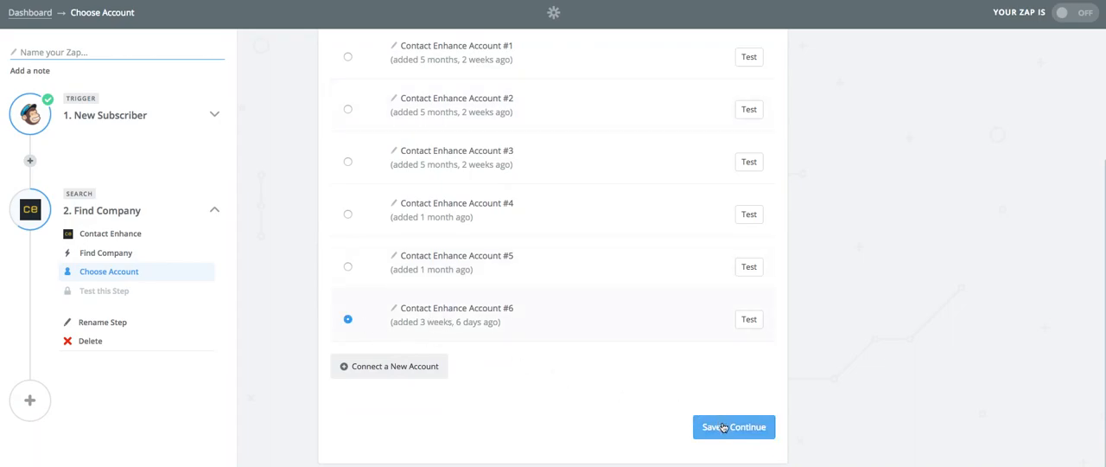
pyautogui.click(749, 321)
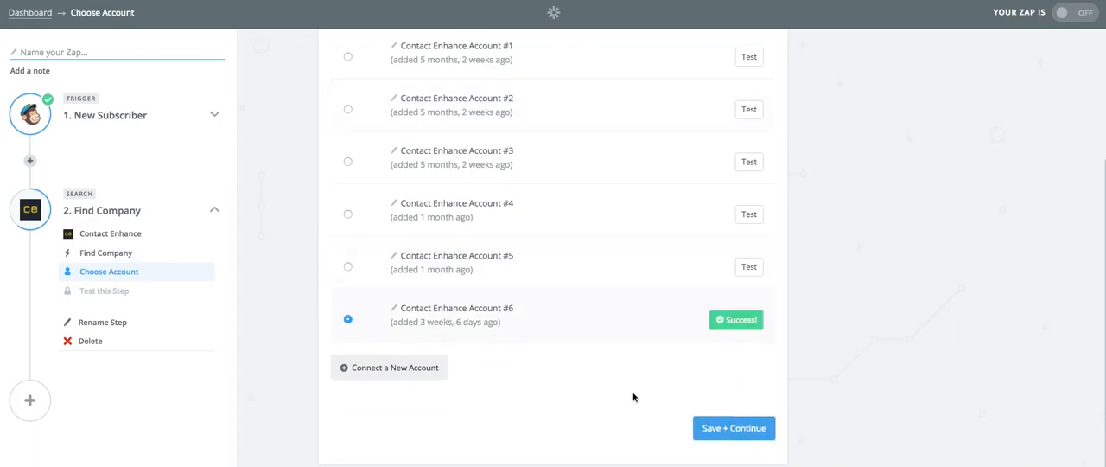
pyautogui.click(734, 428)
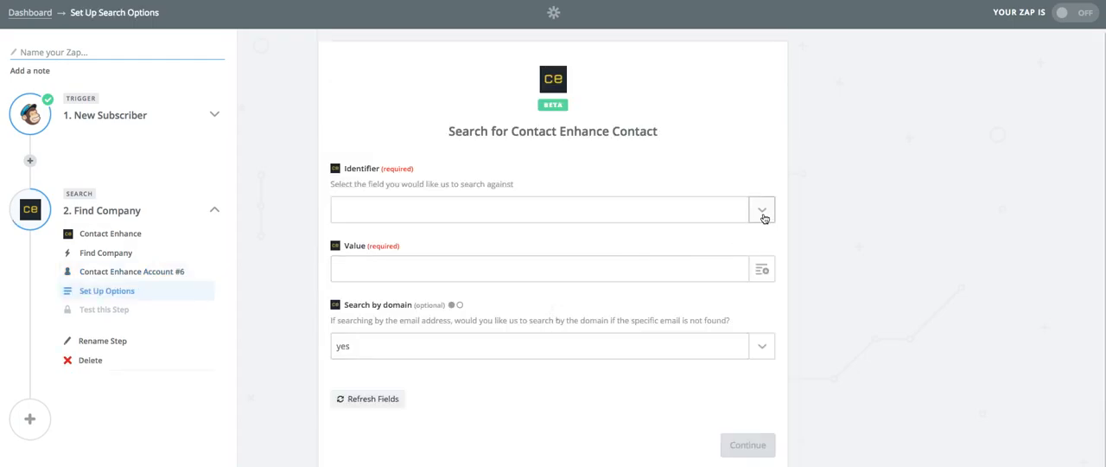
# - Set the company search's identifier to Email and its value to the Step 1 Email field, and proceed to the test
pyautogui.click(760, 213)
pyautogui.click(486, 263)
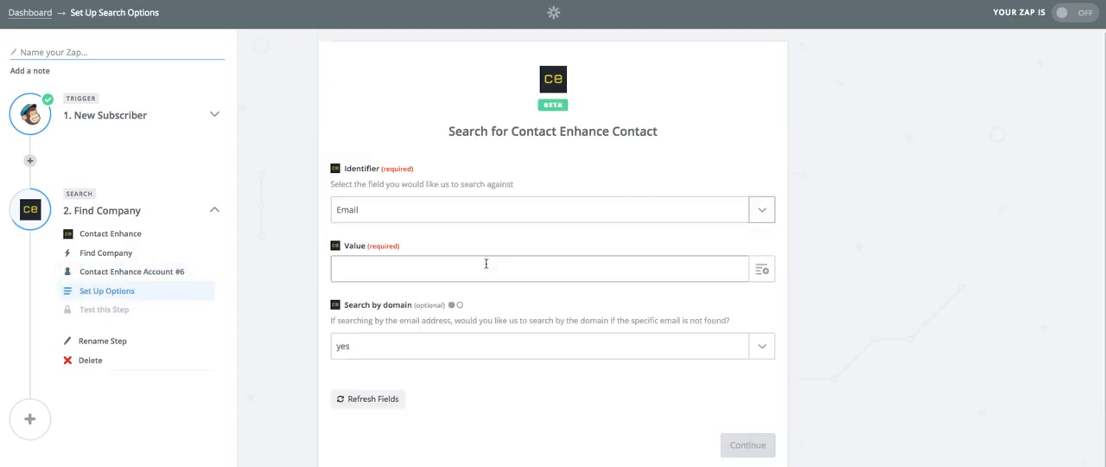
pyautogui.click(762, 269)
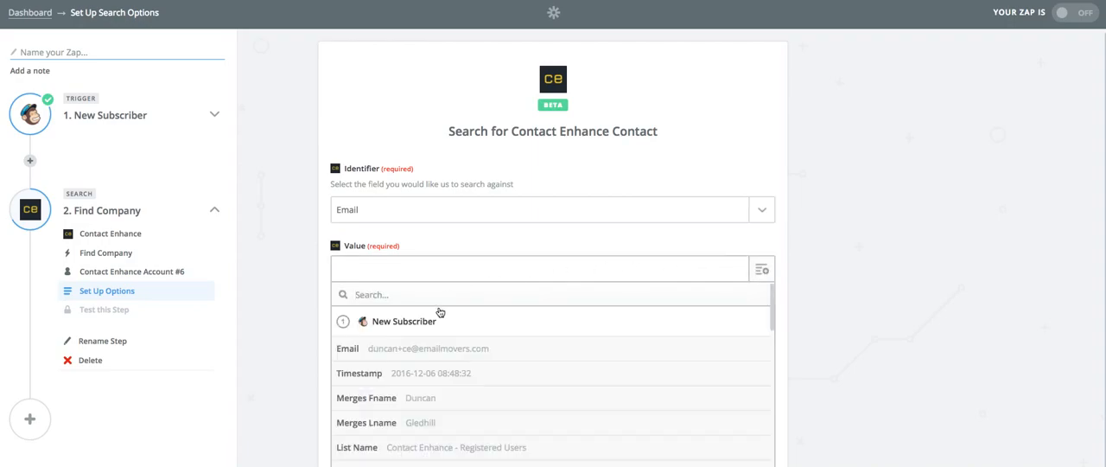
pyautogui.click(473, 350)
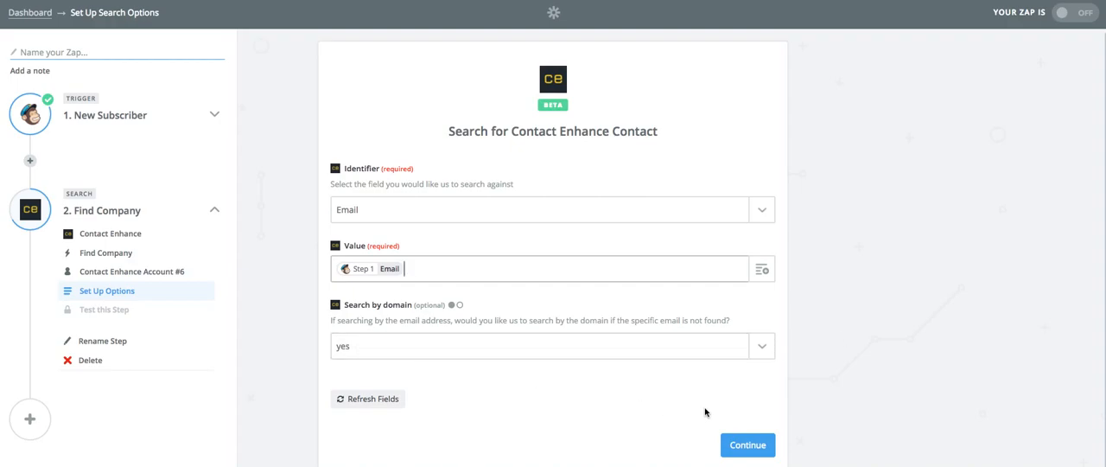
pyautogui.click(749, 444)
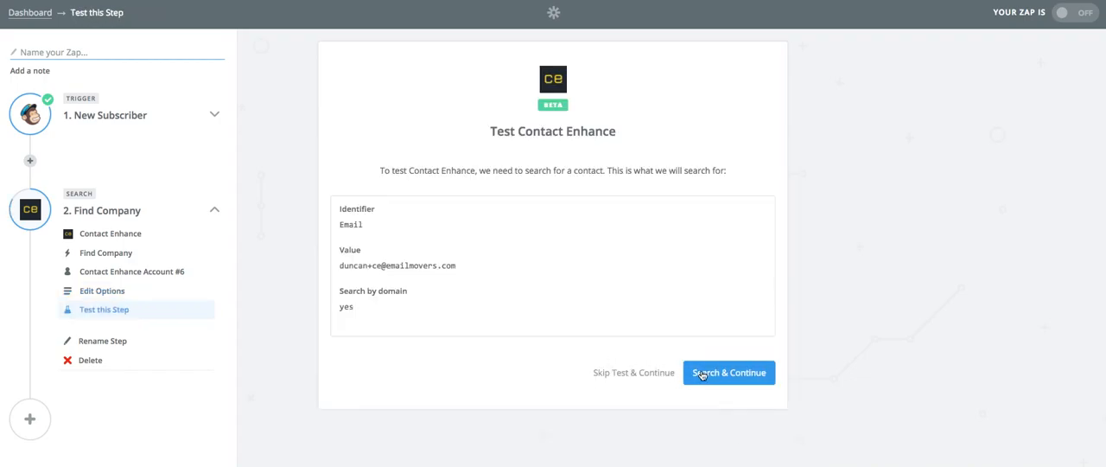
# - Run the Find Company test search and review the fields of the returned sample contact
pyautogui.click(716, 373)
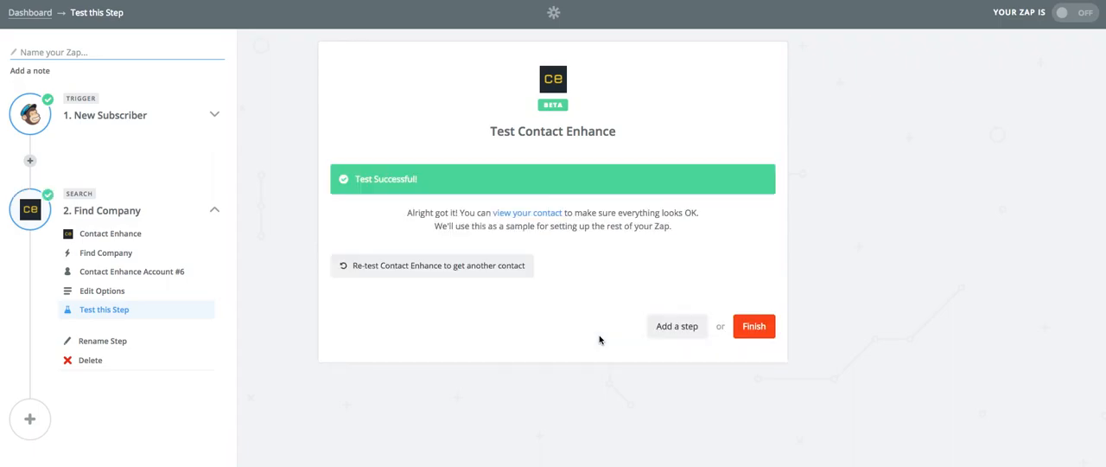
pyautogui.click(537, 214)
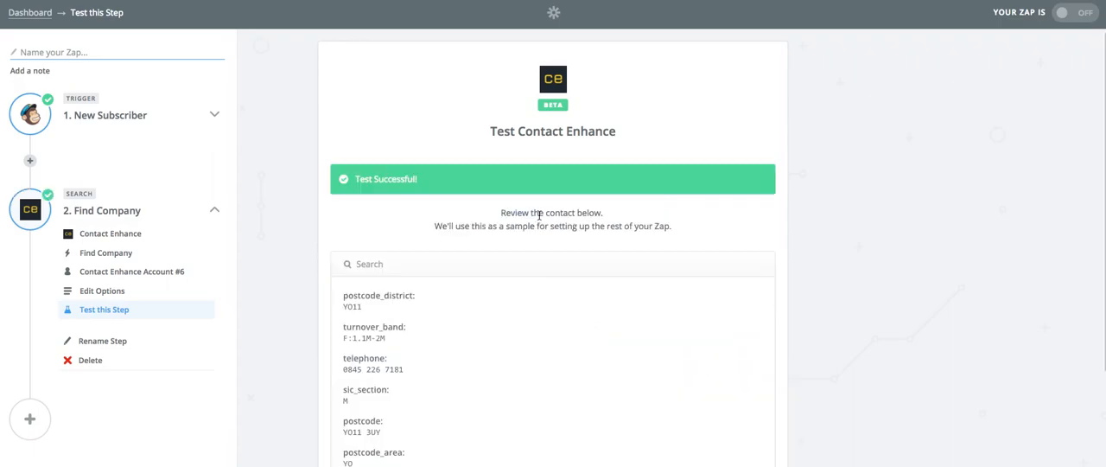
pyautogui.scroll(-5, 409, 321)
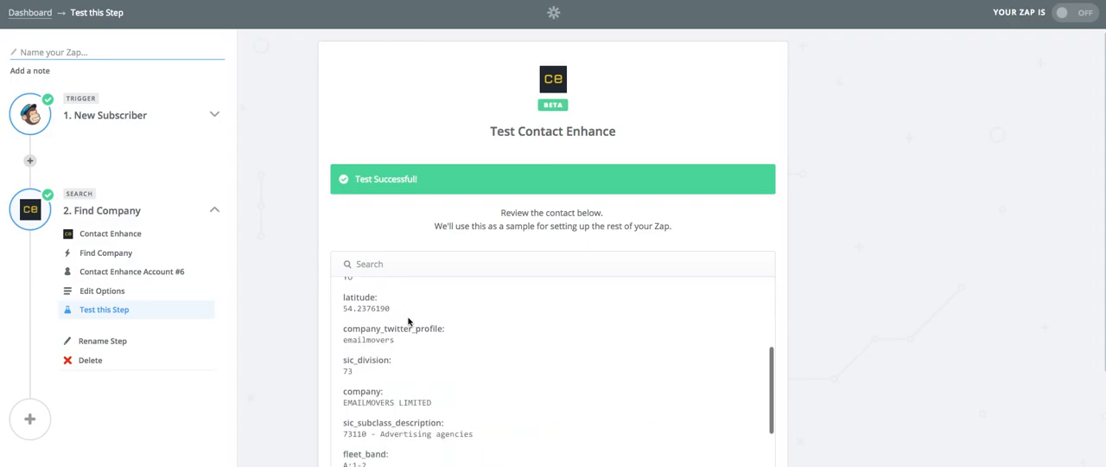
pyautogui.scroll(-1, 409, 321)
pyautogui.scroll(-3, 838, 276)
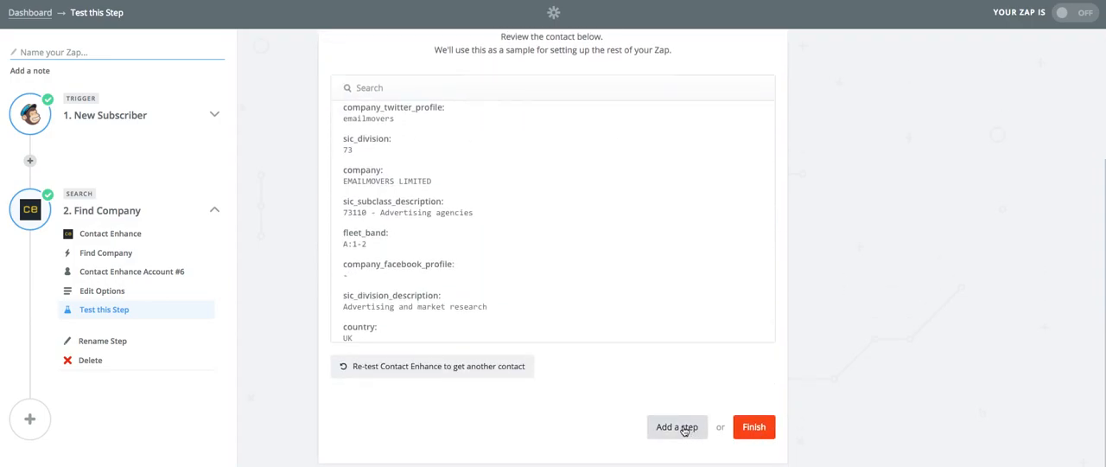
# - Add a third step to the Zap using MailChimp's Add/Update Subscriber action
pyautogui.click(681, 427)
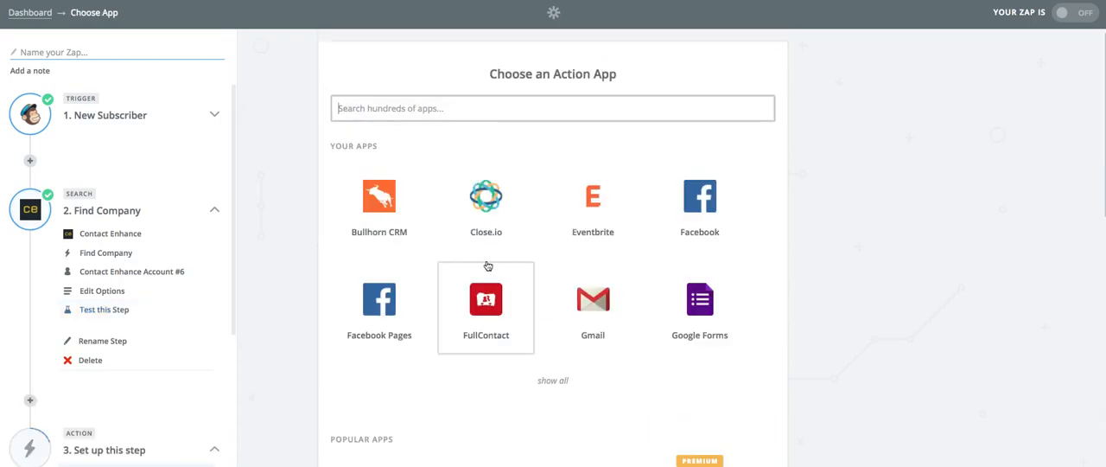
pyautogui.write('mailchimp')
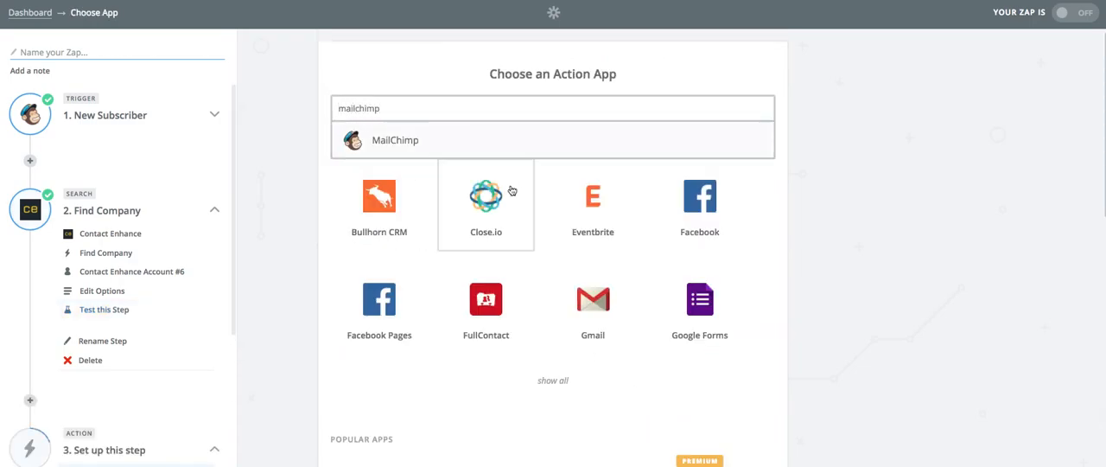
pyautogui.click(444, 150)
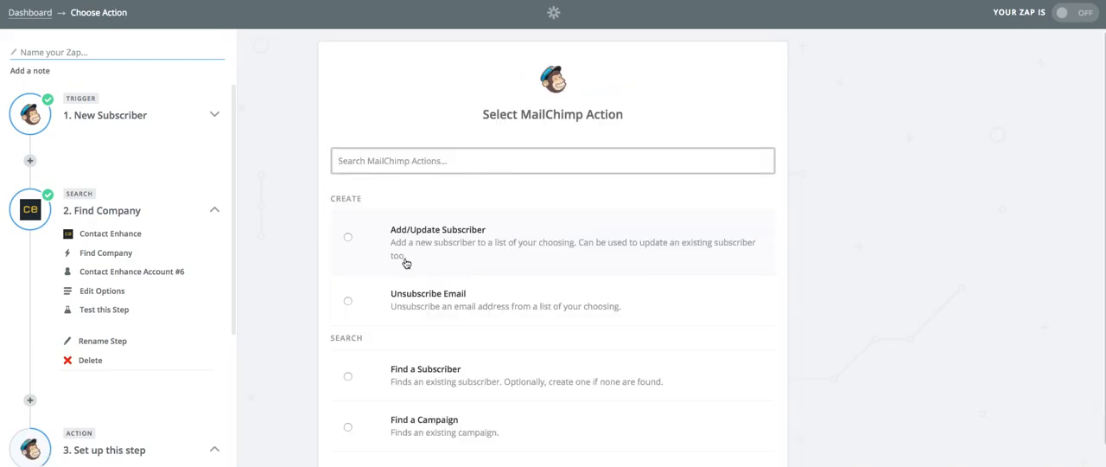
pyautogui.click(448, 246)
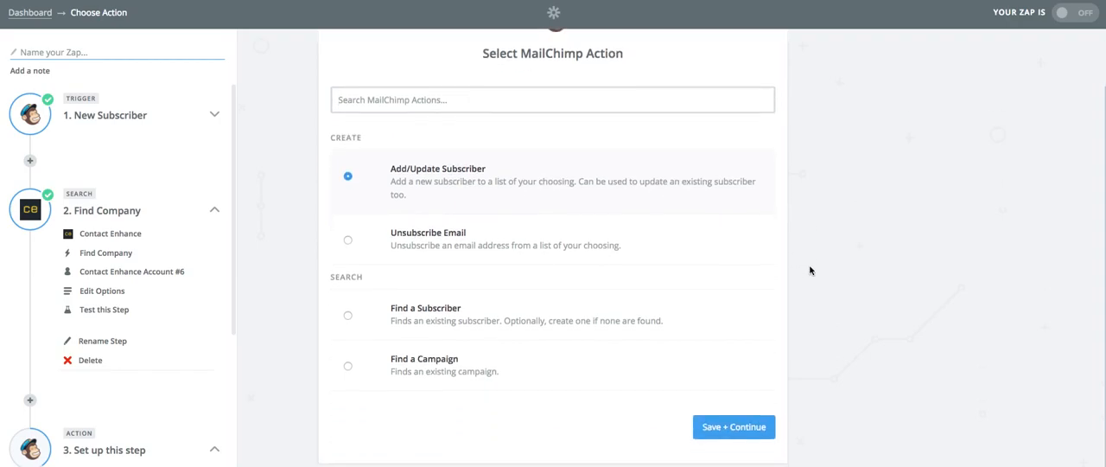
pyautogui.click(734, 427)
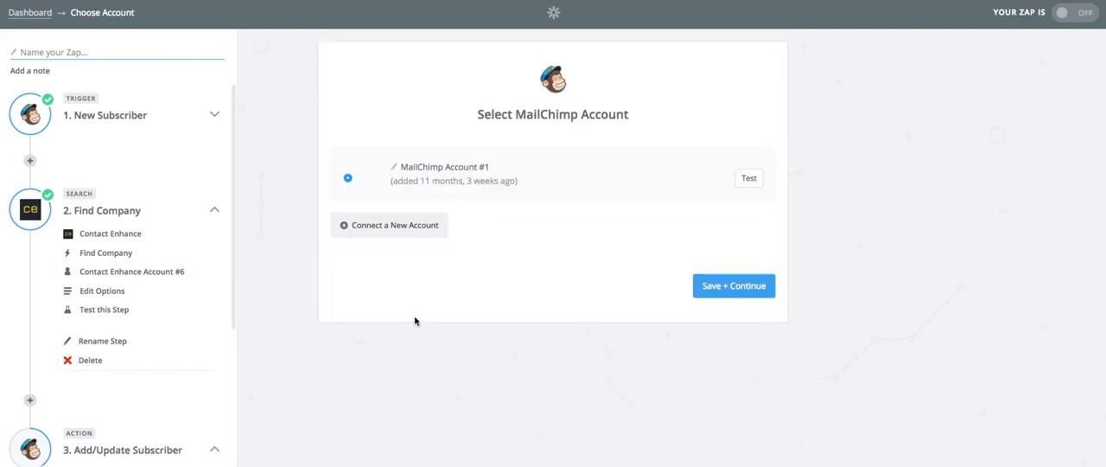
# - Test and use MailChimp Account #1 for the action and set its list to Contact Enhance - Registered Users
pyautogui.click(748, 179)
pyautogui.click(738, 286)
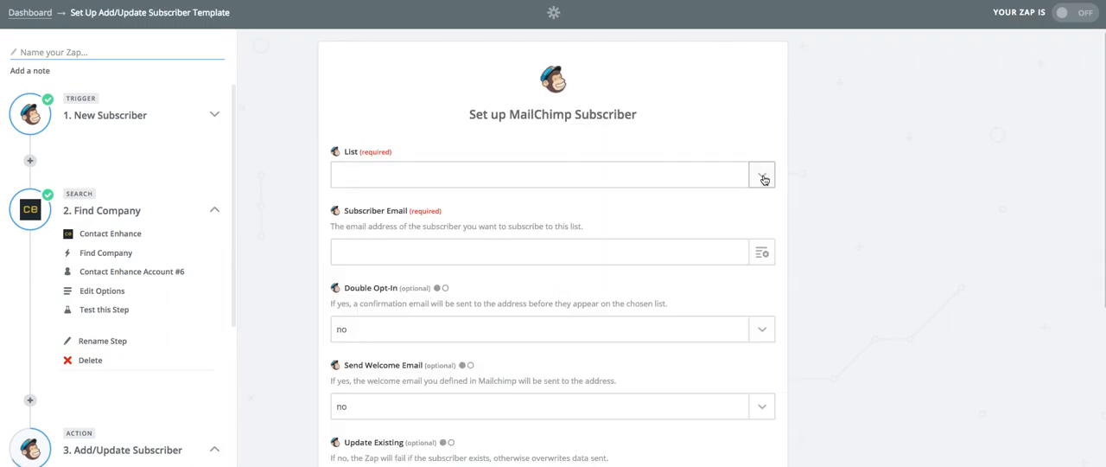
pyautogui.click(764, 178)
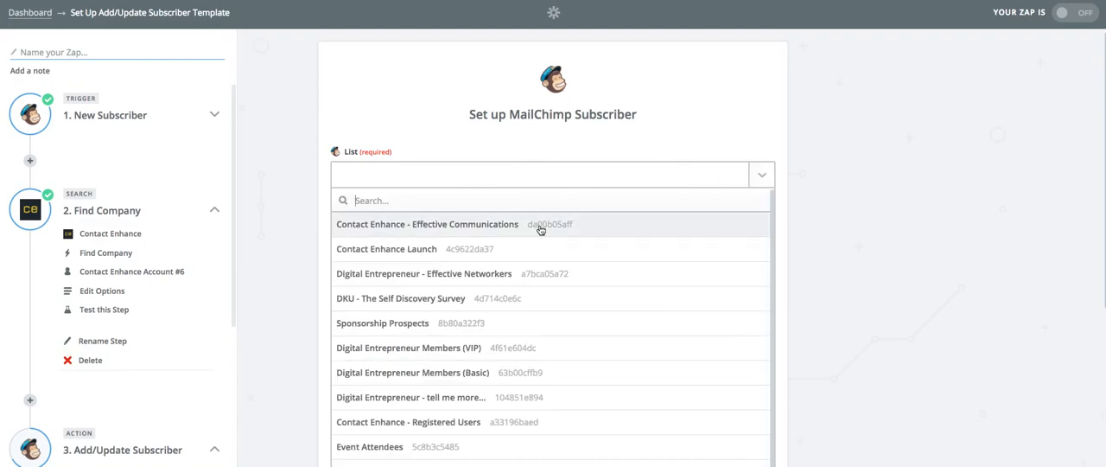
pyautogui.scroll(-1, 537, 276)
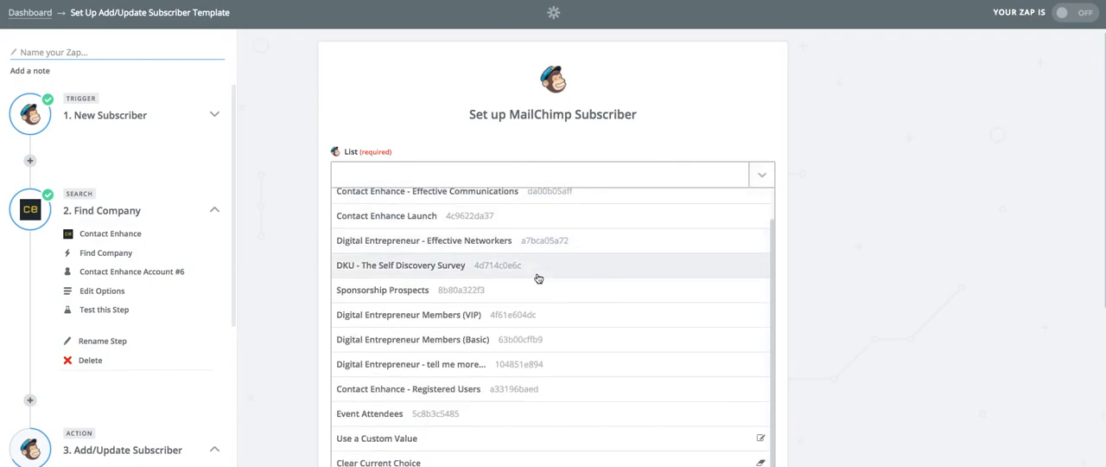
pyautogui.click(494, 390)
# - Map the Subscriber Email field to the Email value from the New Subscriber trigger
pyautogui.click(764, 253)
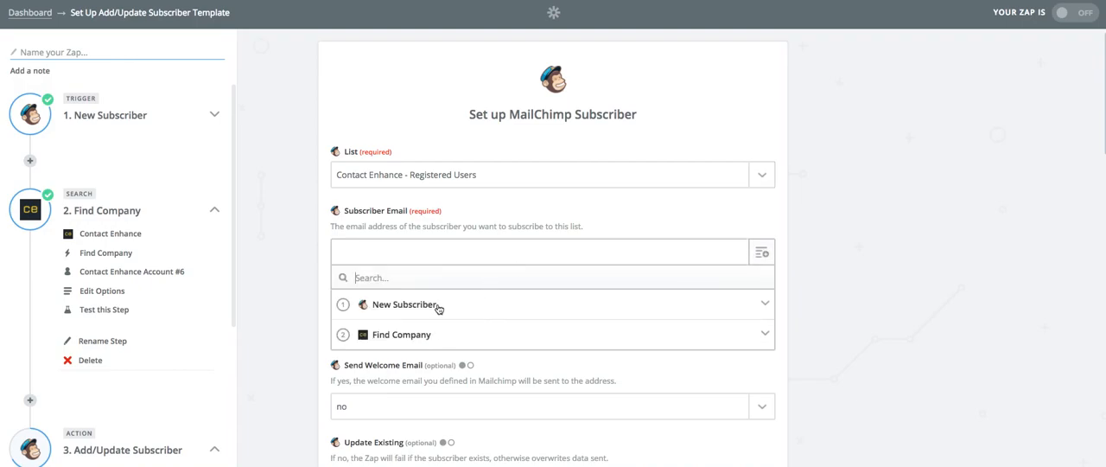
pyautogui.click(438, 307)
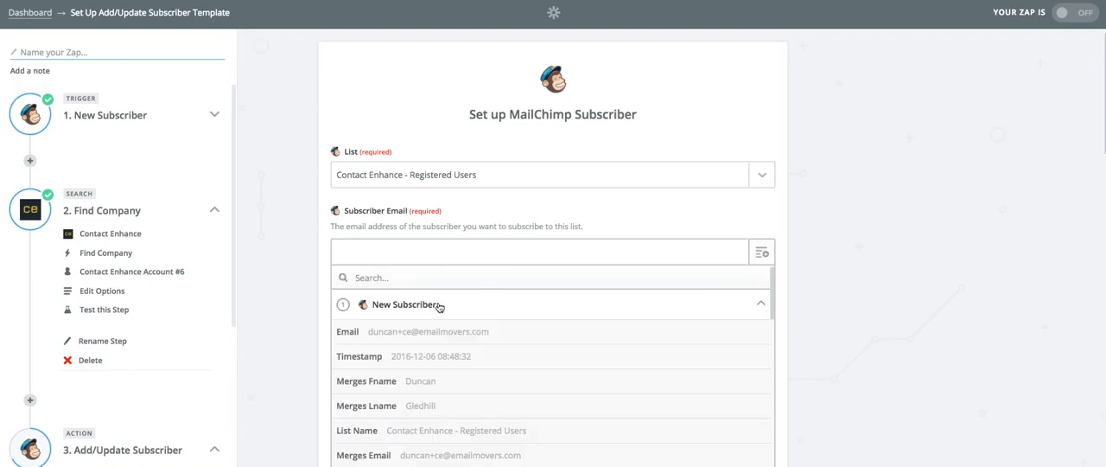
pyautogui.click(500, 334)
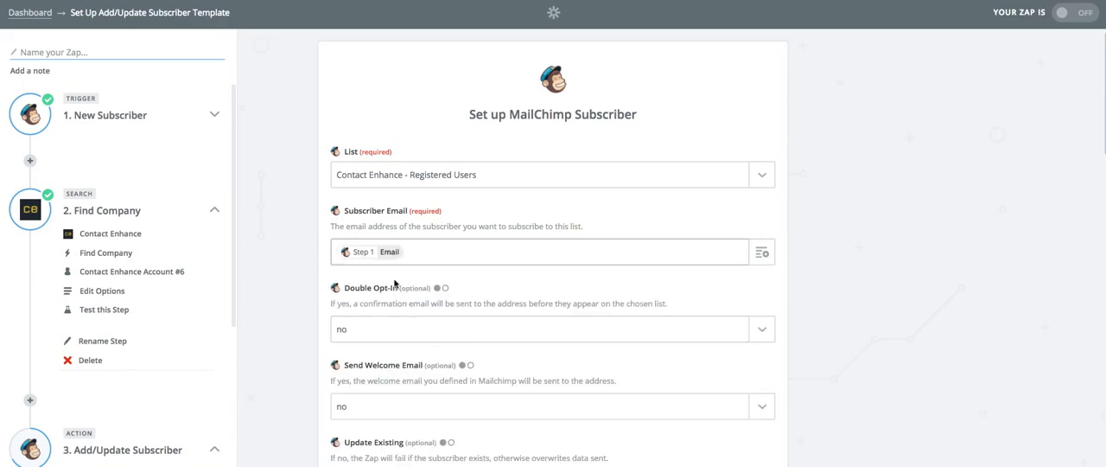
# - Set Update Existing to Yes and Replace Groups to No in the MailChimp subscriber template
pyautogui.scroll(-2, 859, 295)
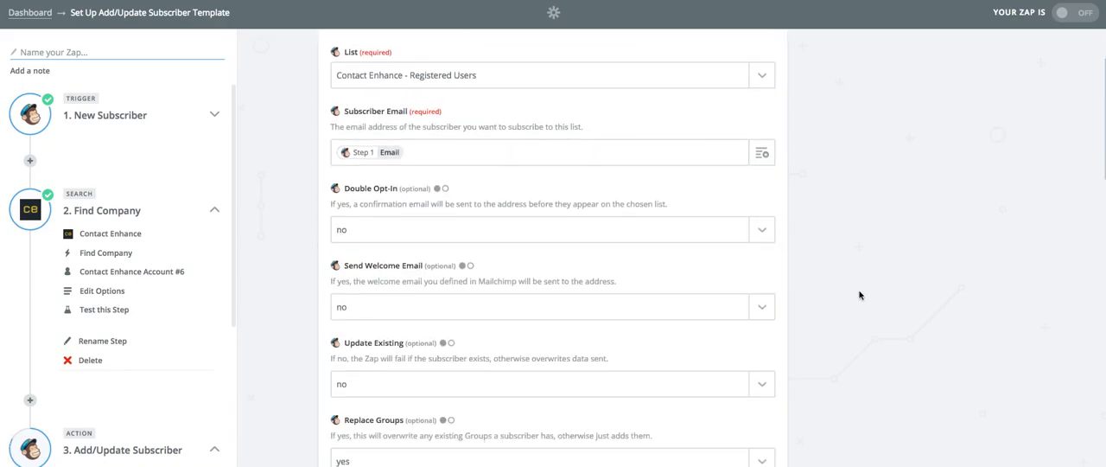
pyautogui.scroll(-1, 363, 227)
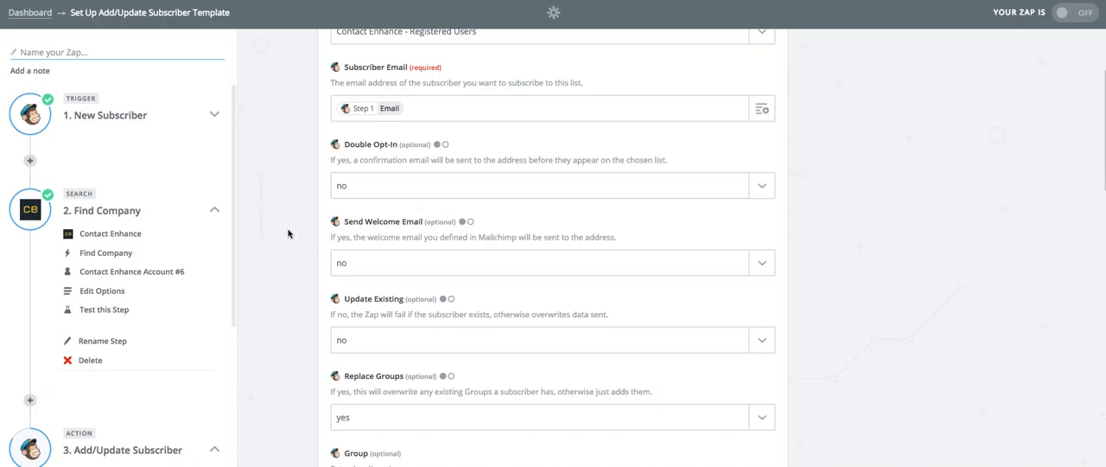
pyautogui.scroll(-2, 292, 233)
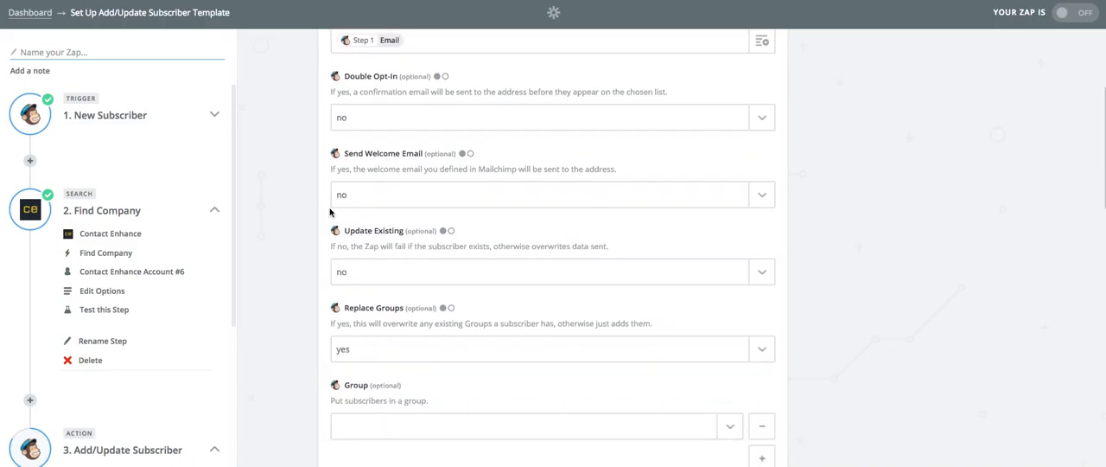
pyautogui.scroll(-1, 294, 233)
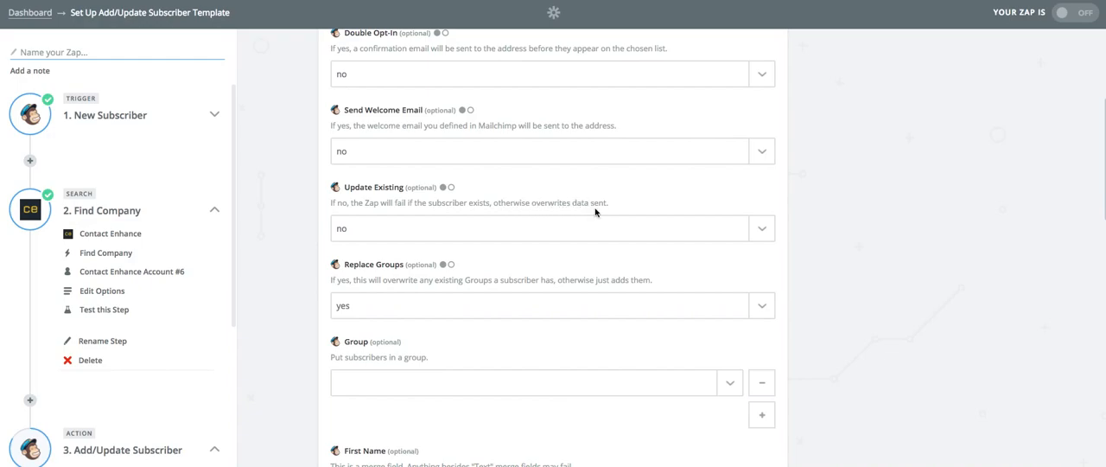
pyautogui.click(748, 231)
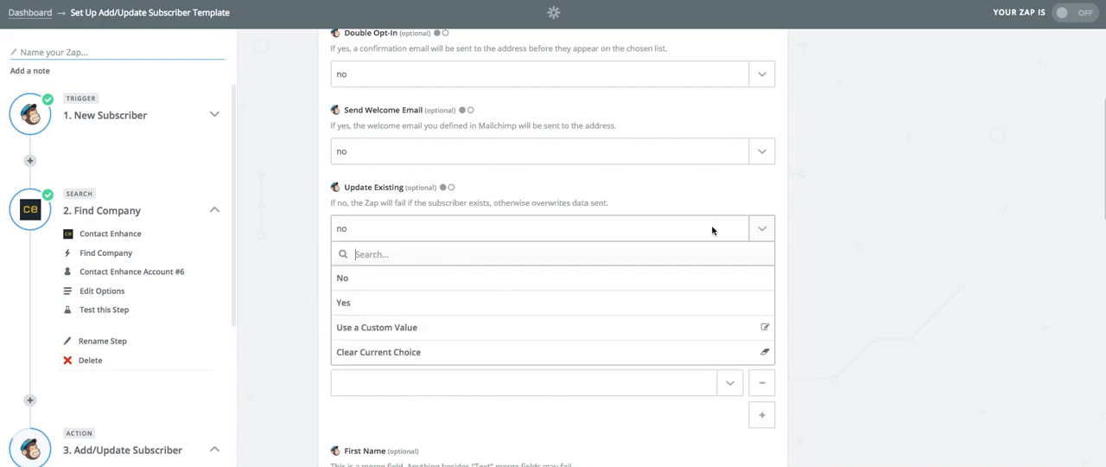
pyautogui.click(354, 305)
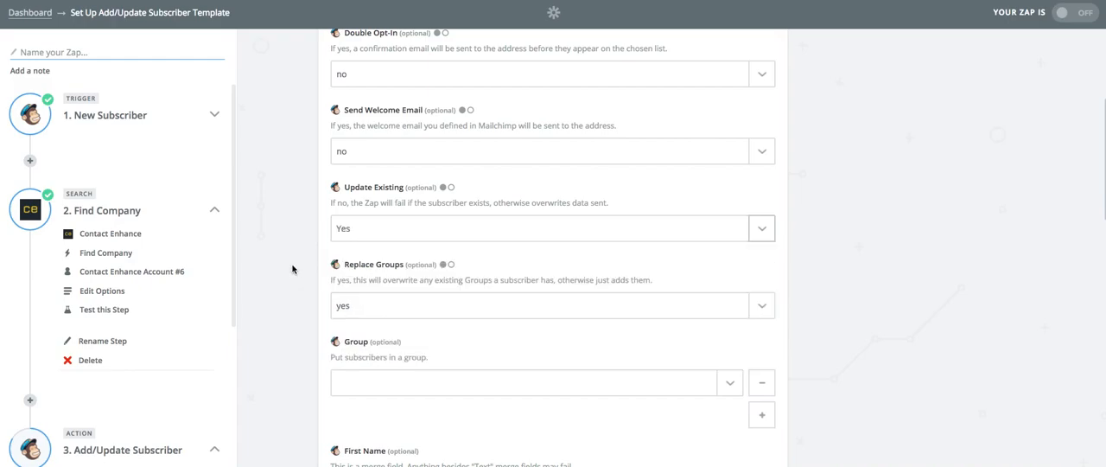
pyautogui.scroll(-2, 293, 270)
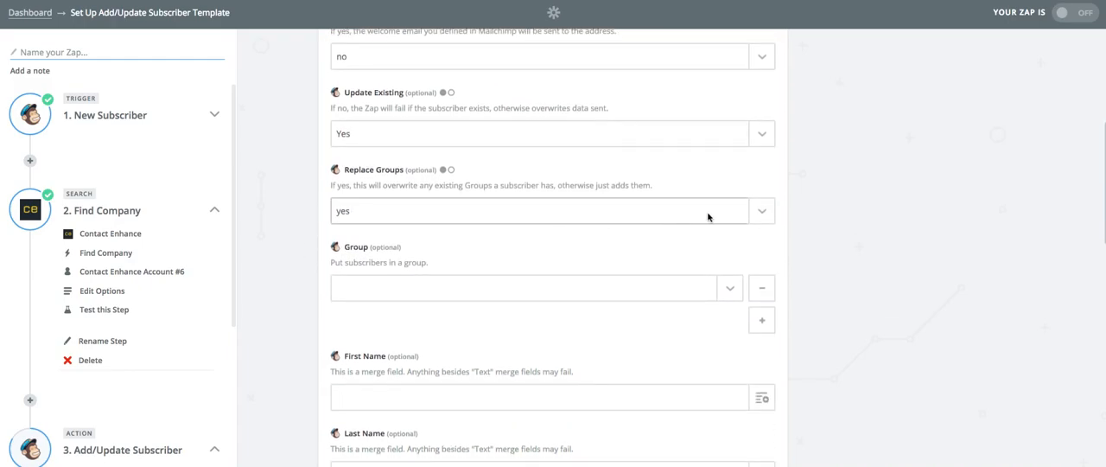
pyautogui.click(758, 216)
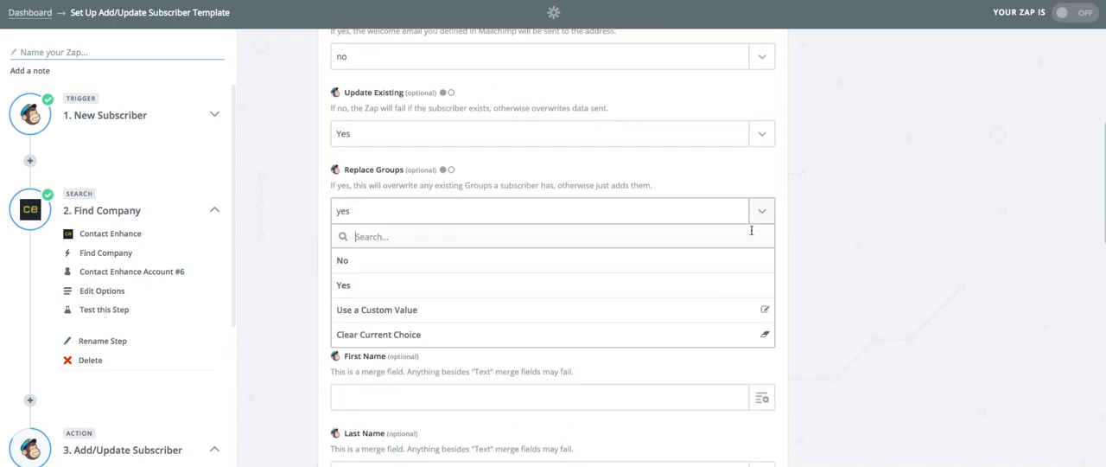
pyautogui.click(376, 260)
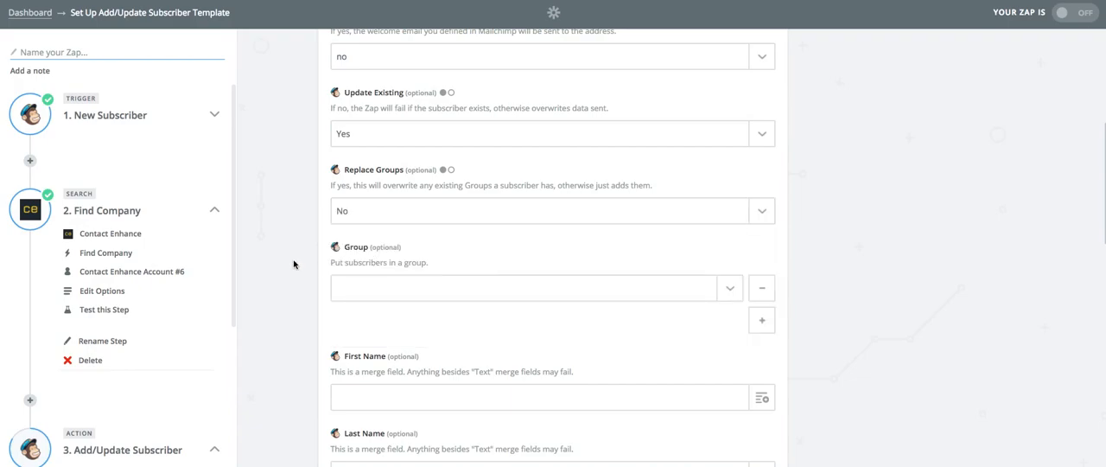
# - Map the Annual Revenue field to the Turnover Band value from the Find Company step
pyautogui.scroll(-3, 293, 263)
pyautogui.scroll(-2, 294, 264)
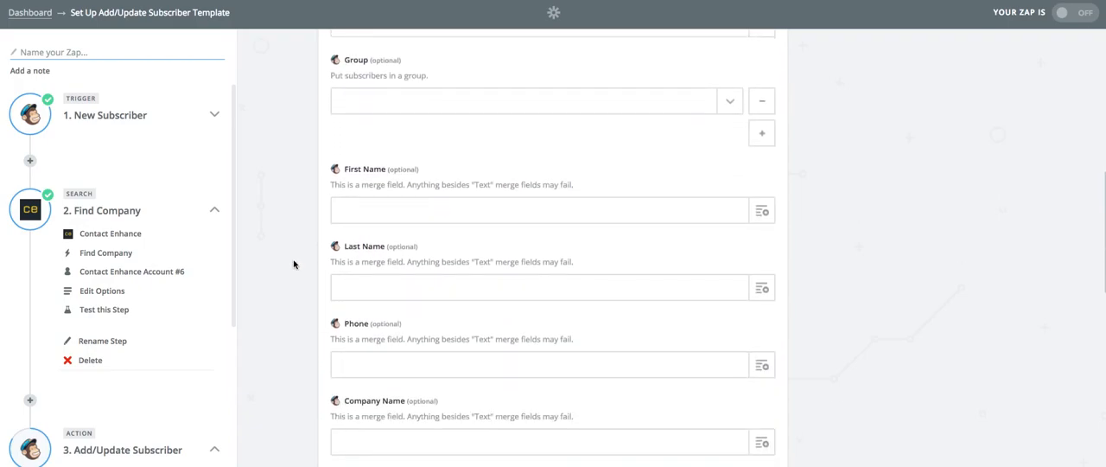
pyautogui.scroll(-1, 293, 264)
pyautogui.scroll(-3, 293, 264)
pyautogui.scroll(-2, 293, 264)
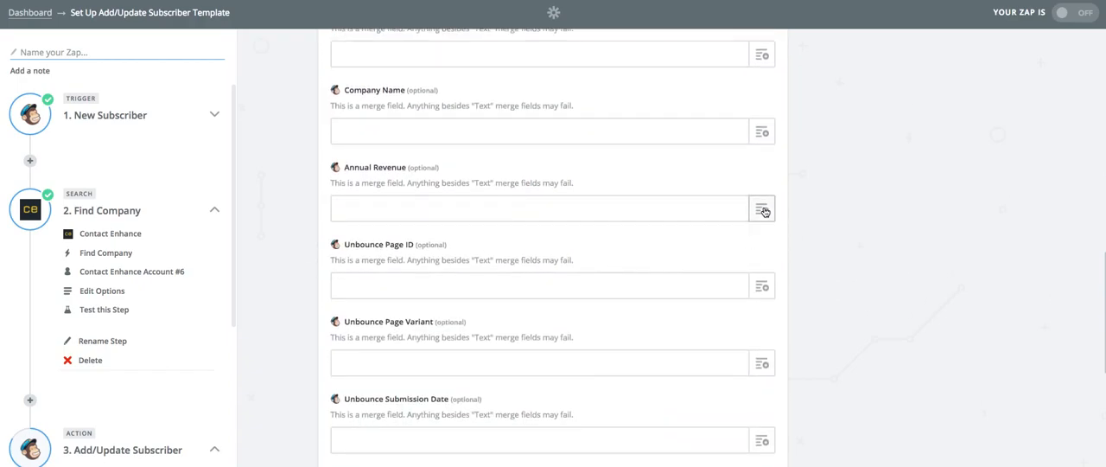
pyautogui.click(764, 211)
pyautogui.click(437, 295)
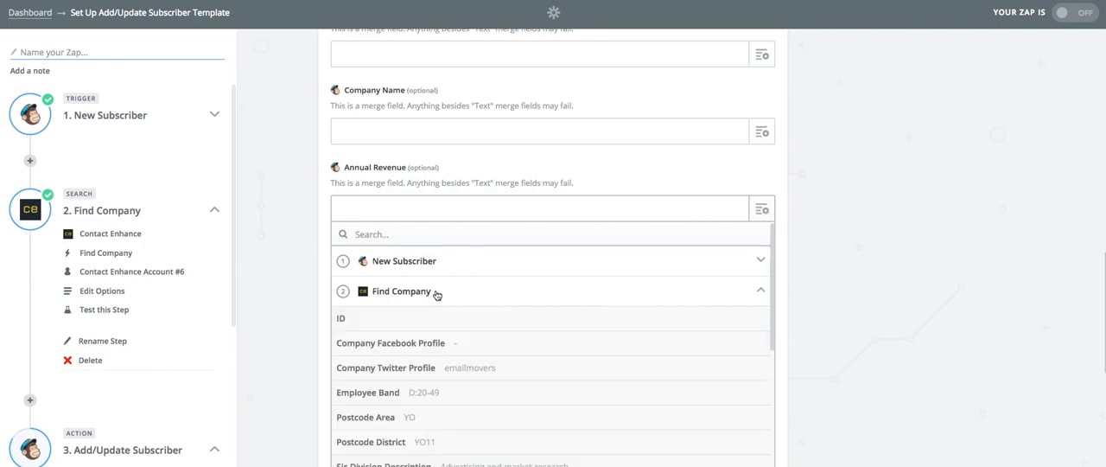
pyautogui.scroll(-5, 489, 314)
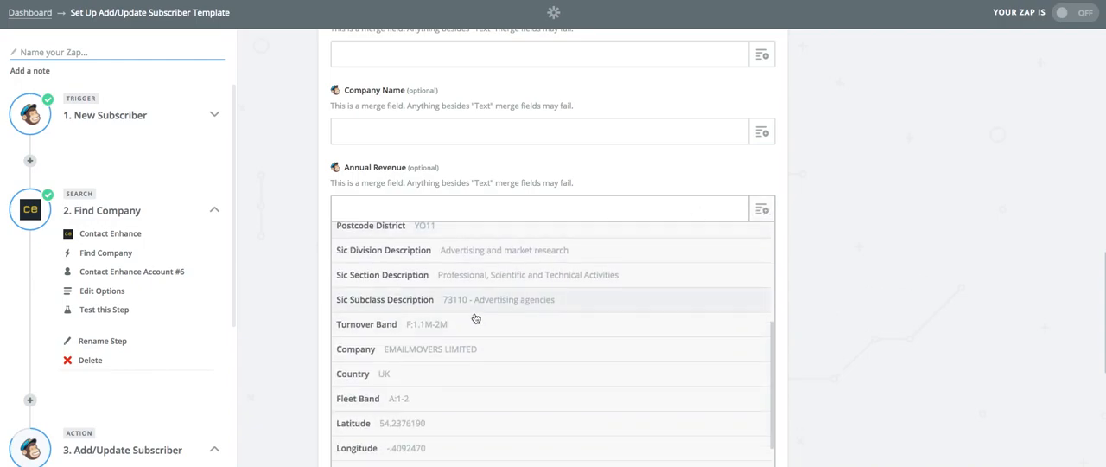
pyautogui.click(478, 325)
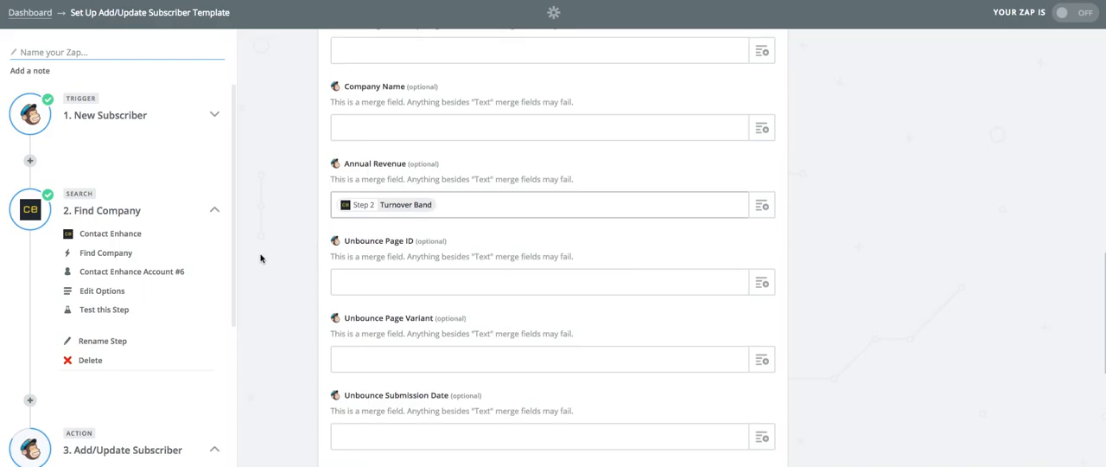
# - Map the Employee Band field to the Employee Band value from the Find Company step
pyautogui.scroll(-2, 395, 245)
pyautogui.scroll(-3, 298, 245)
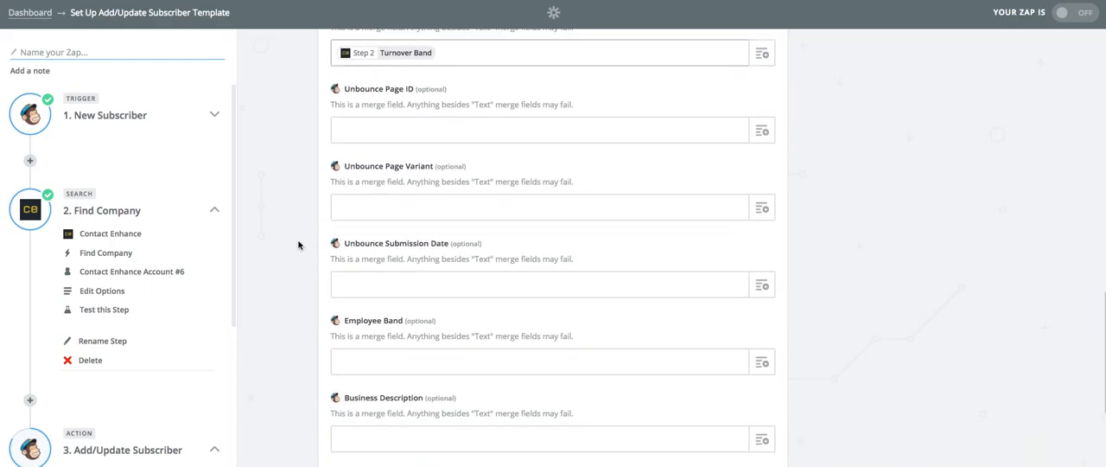
pyautogui.scroll(-1, 298, 245)
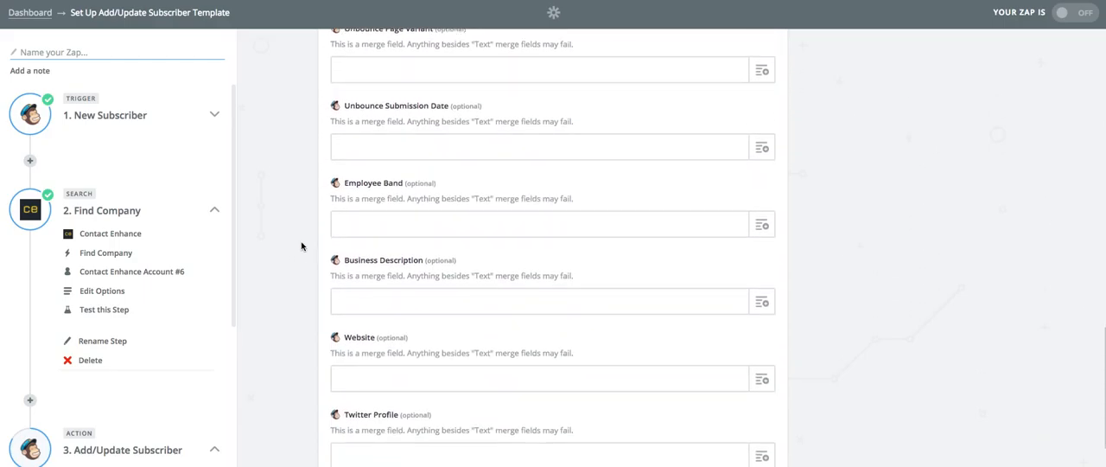
pyautogui.click(763, 227)
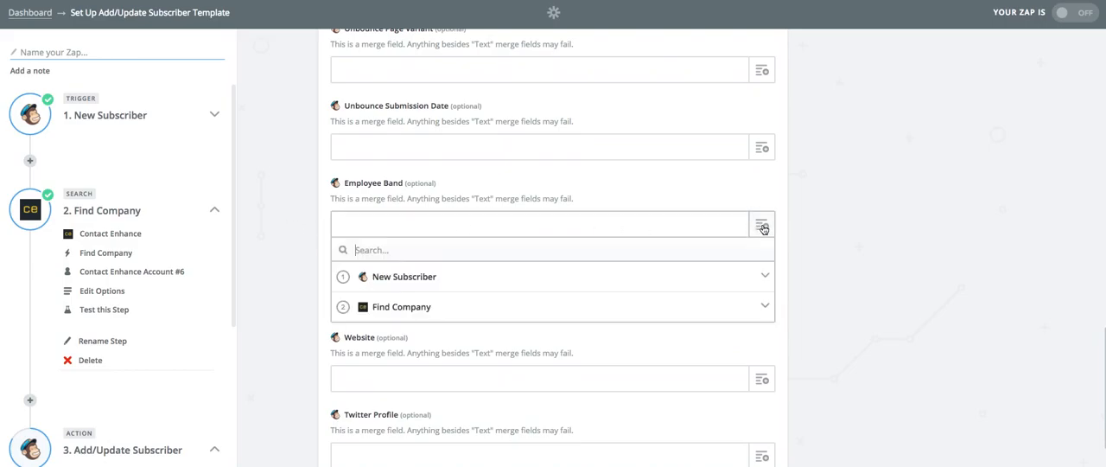
pyautogui.click(465, 307)
pyautogui.scroll(-2, 518, 322)
pyautogui.click(475, 360)
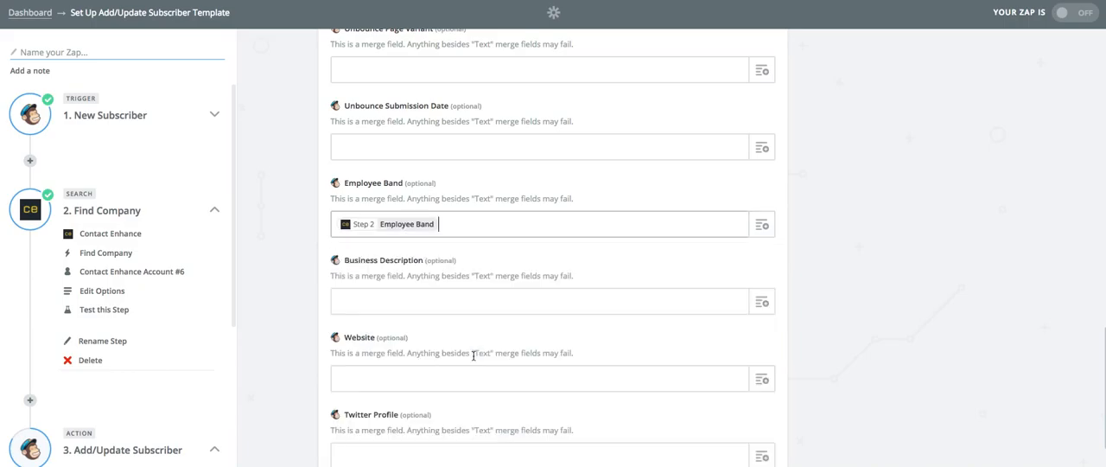
# - Map the Business Description field to the Sic Division Description value from the Find Company step
pyautogui.scroll(-2, 285, 268)
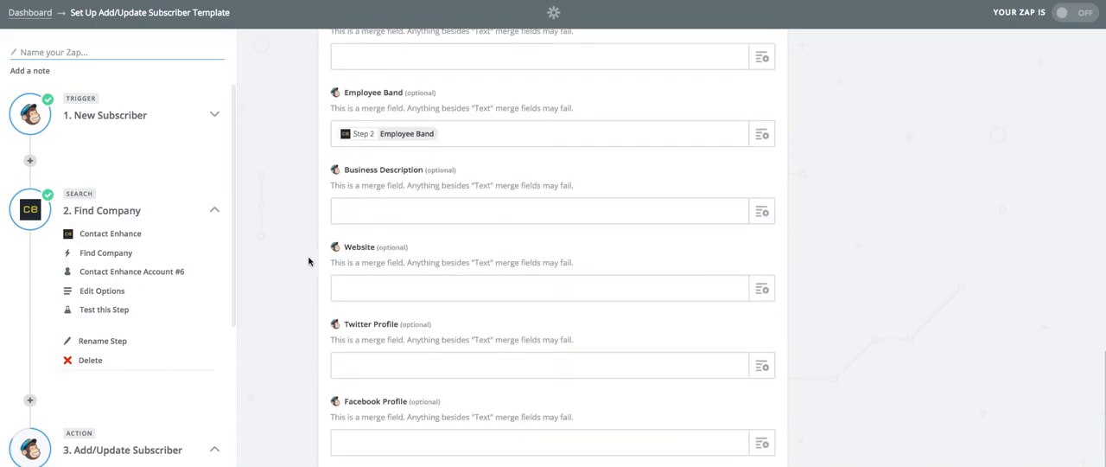
pyautogui.click(764, 211)
pyautogui.click(479, 296)
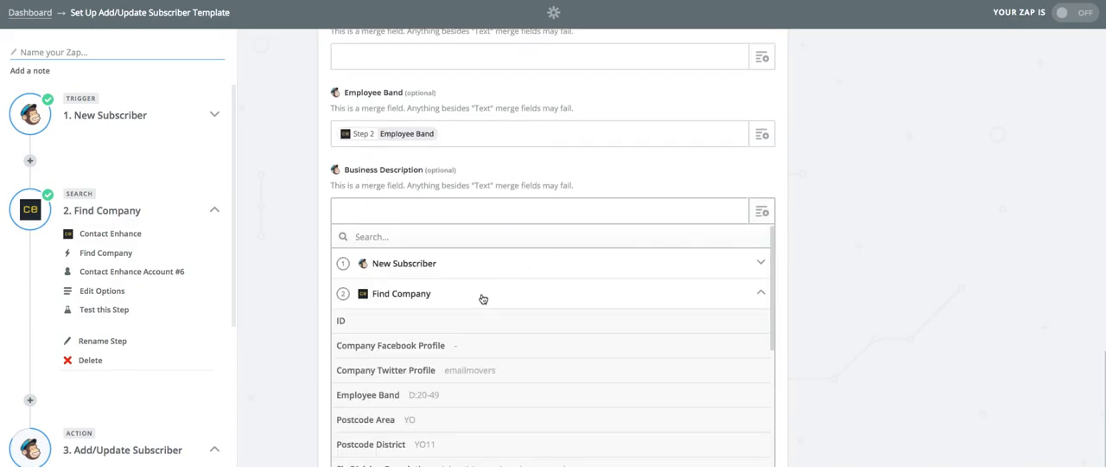
pyautogui.scroll(-3, 483, 342)
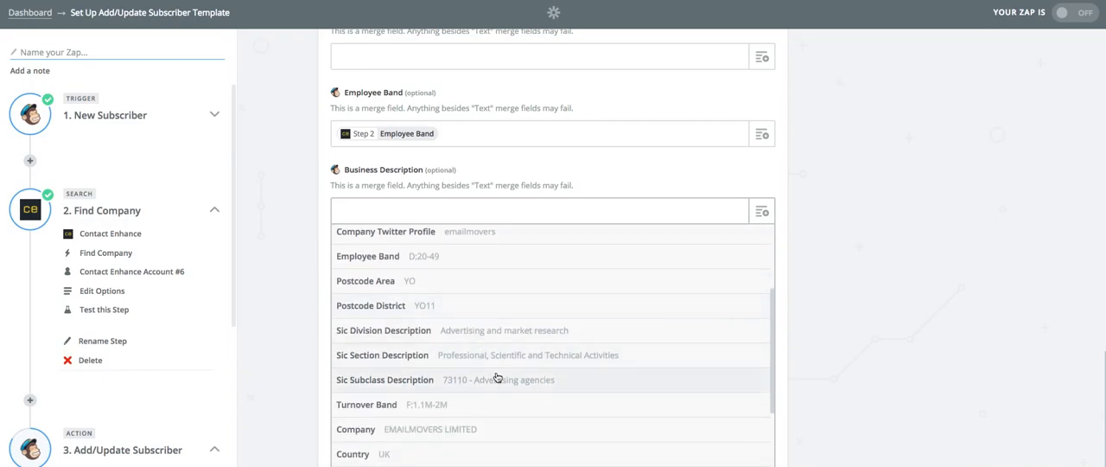
pyautogui.click(504, 336)
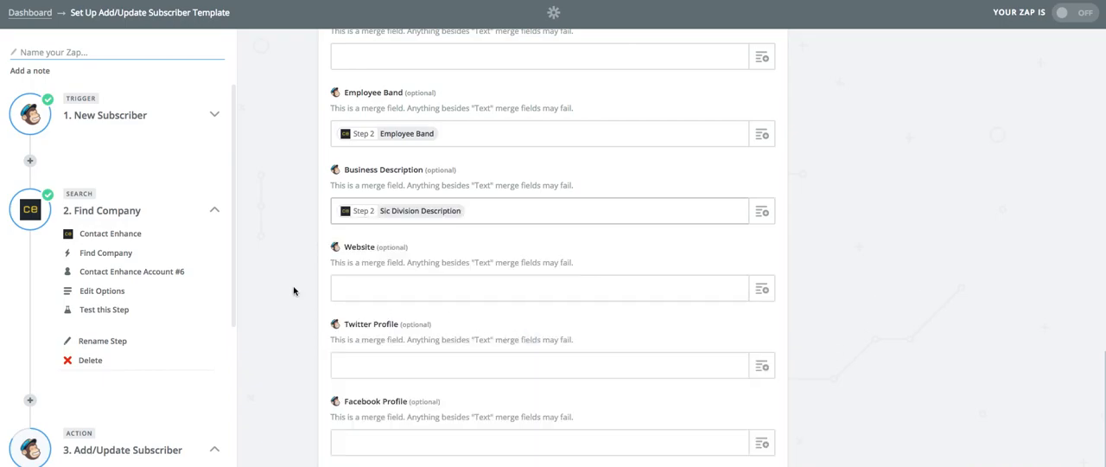
pyautogui.click(760, 291)
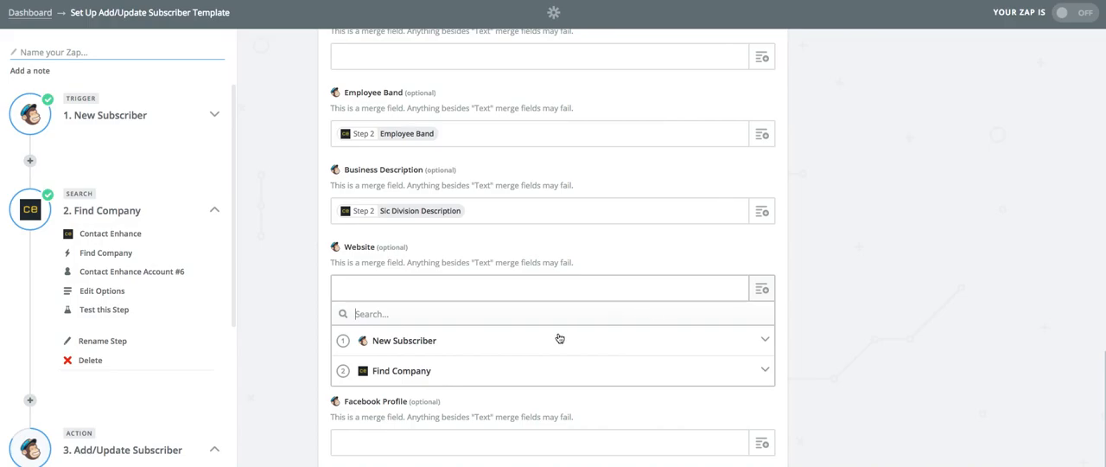
pyautogui.click(453, 368)
pyautogui.scroll(-5, 450, 369)
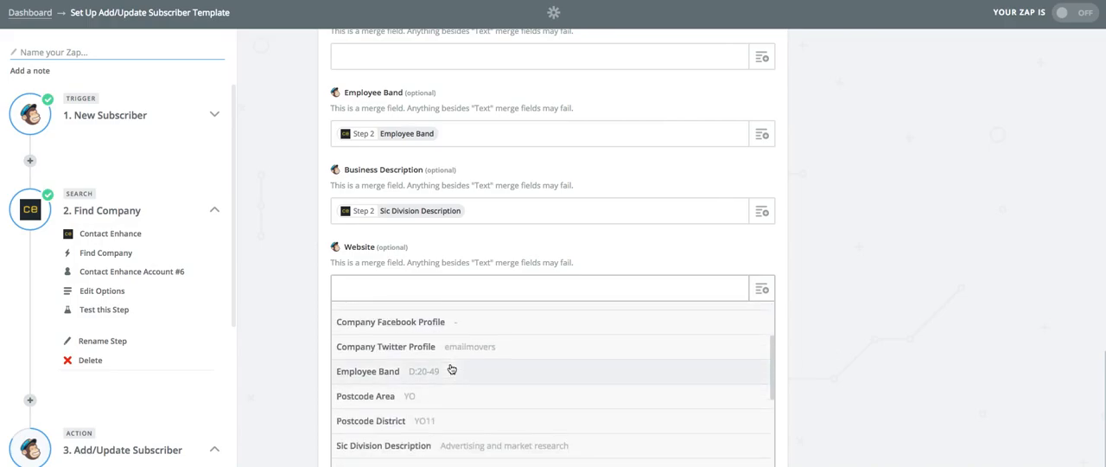
pyautogui.scroll(-4, 450, 369)
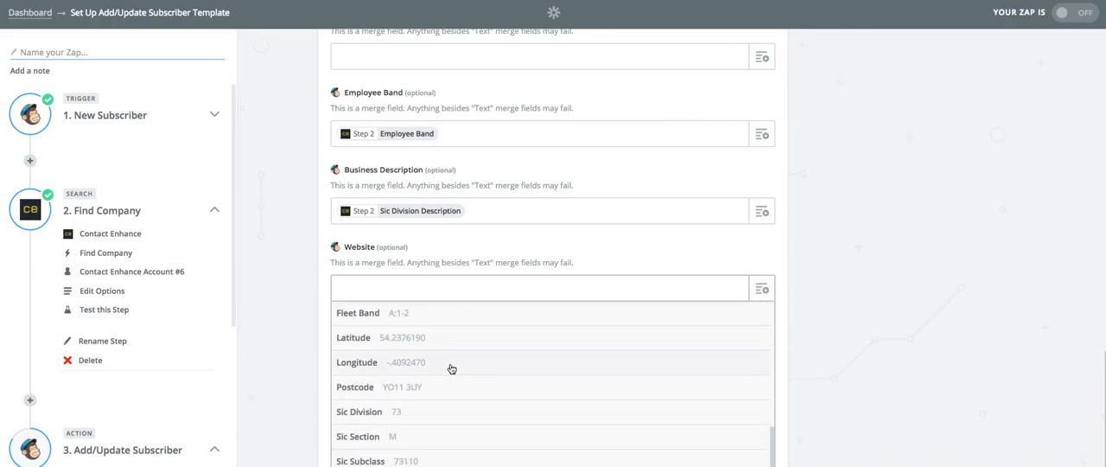
pyautogui.scroll(8, 450, 369)
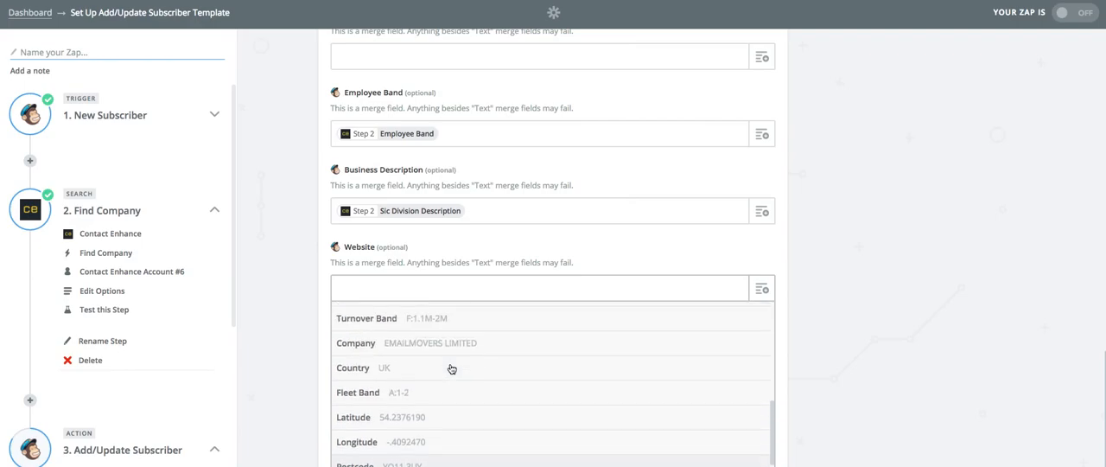
pyautogui.scroll(5, 450, 369)
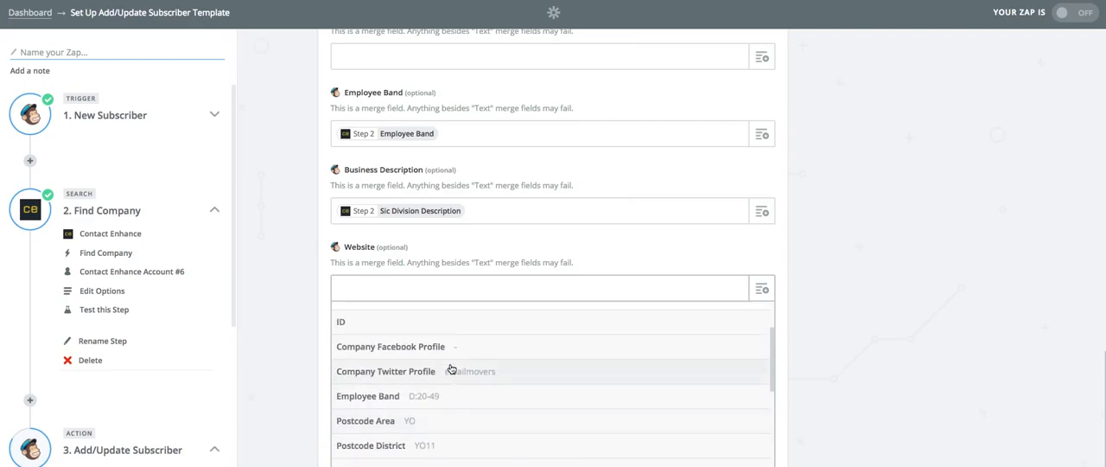
pyautogui.click(296, 327)
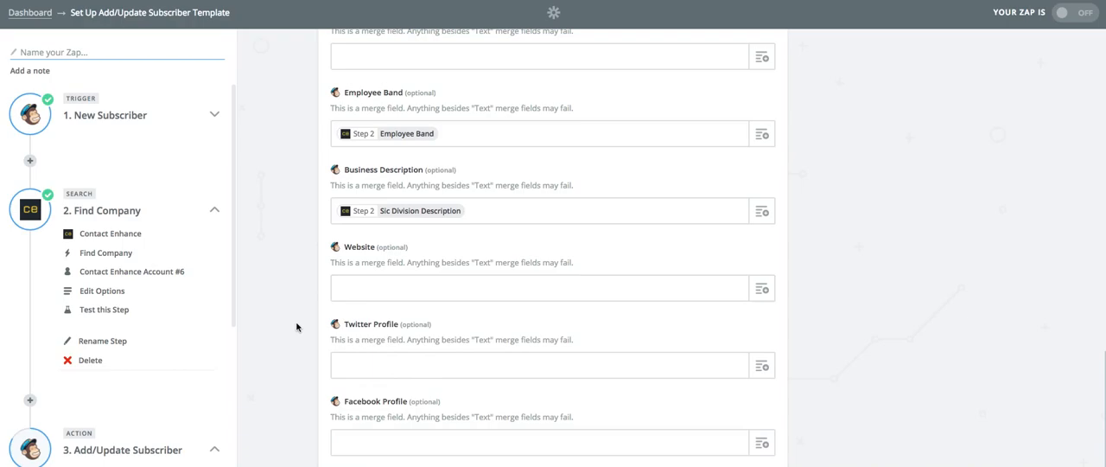
# - Map the Twitter Profile field to the Company Twitter Profile value from the Find Company step
pyautogui.click(762, 366)
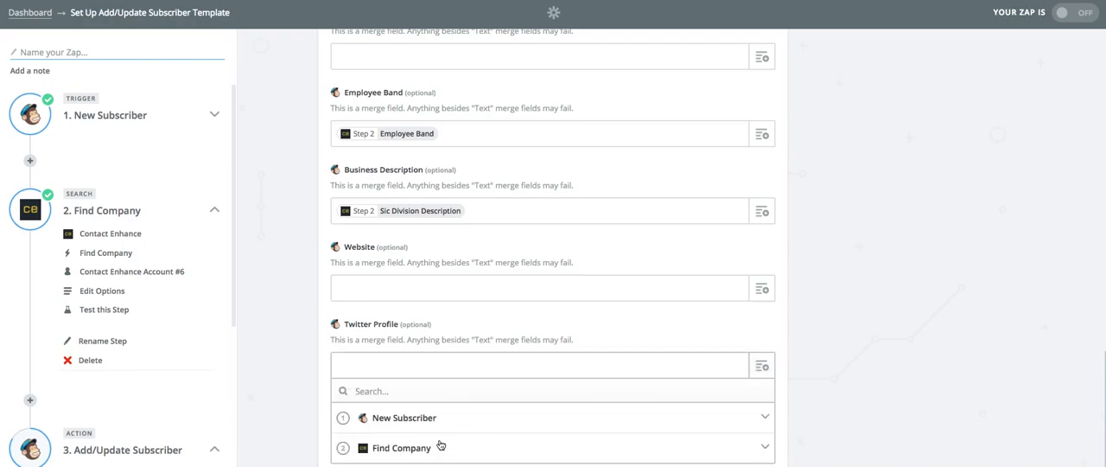
pyautogui.click(440, 446)
pyautogui.scroll(-3, 555, 393)
pyautogui.scroll(1, 555, 393)
pyautogui.click(488, 396)
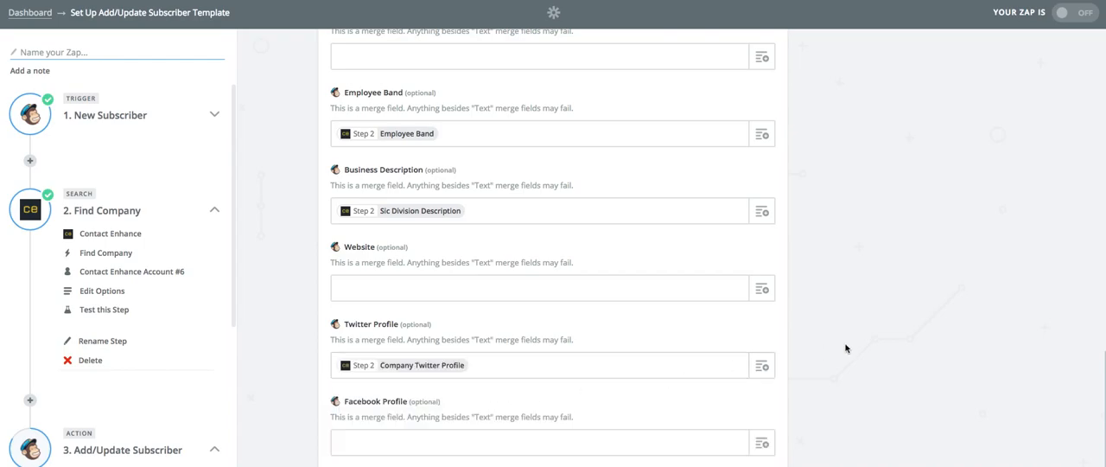
# - Map the Facebook Profile field to Find Company's Company Facebook Profile value and continue from the completed template to the test
pyautogui.scroll(-2, 845, 349)
pyautogui.click(760, 347)
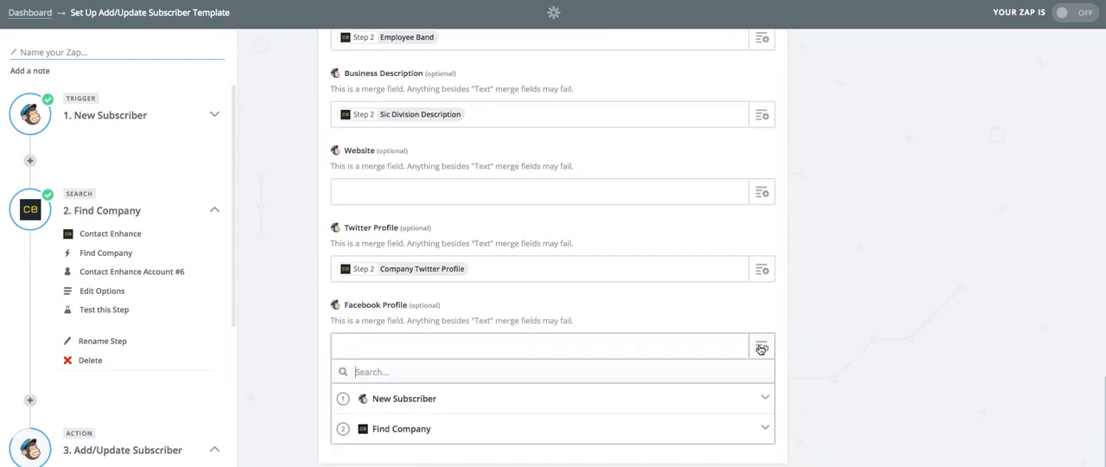
pyautogui.click(476, 427)
pyautogui.scroll(-3, 534, 393)
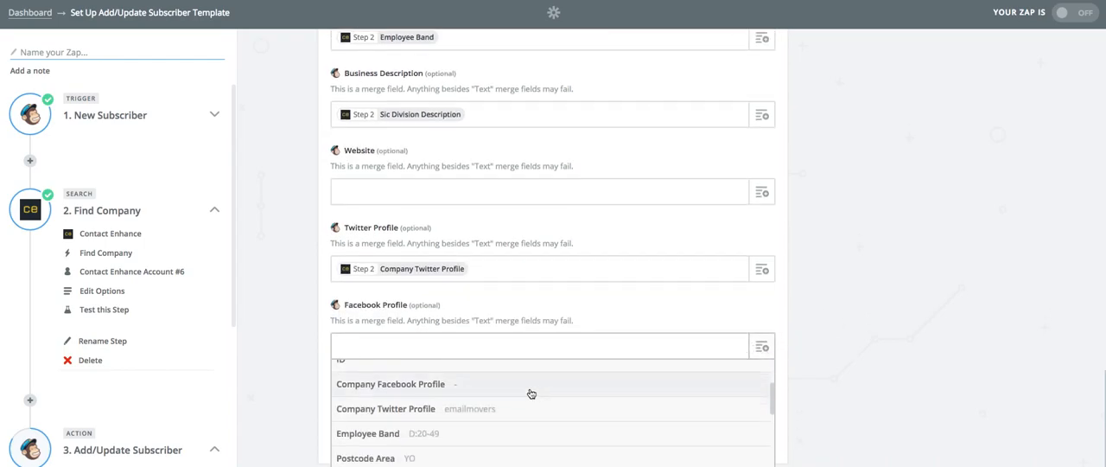
pyautogui.click(514, 391)
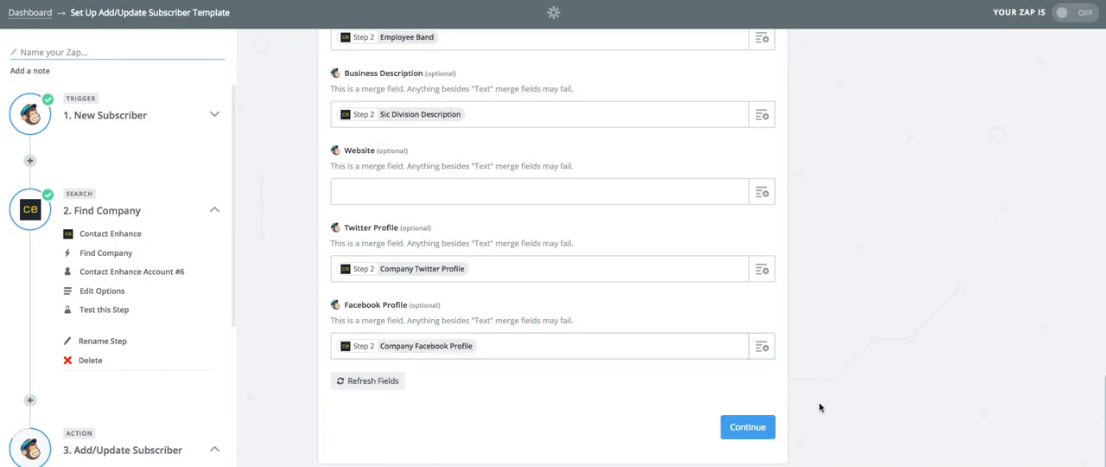
pyautogui.click(755, 427)
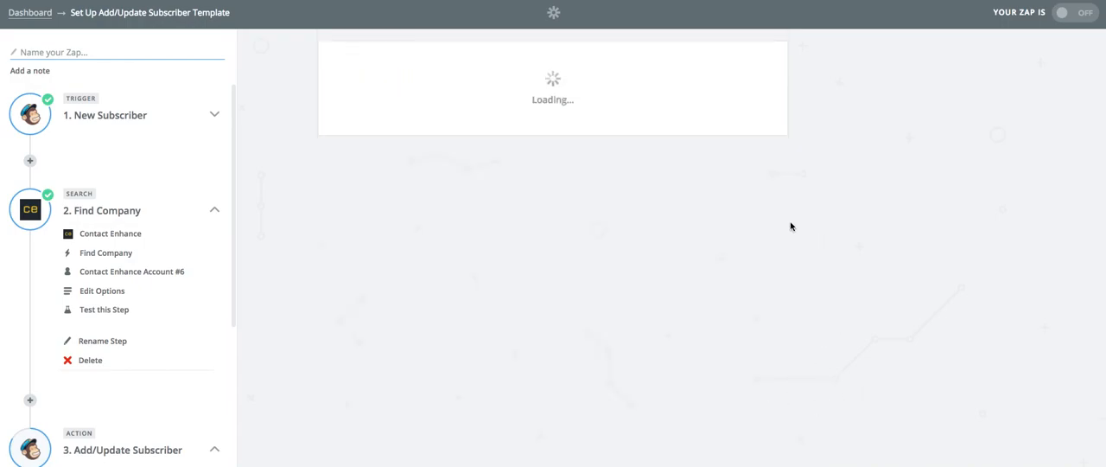
# - Review the sample subscriber data and run the MailChimp Add/Update Subscriber test
pyautogui.scroll(-1, 814, 279)
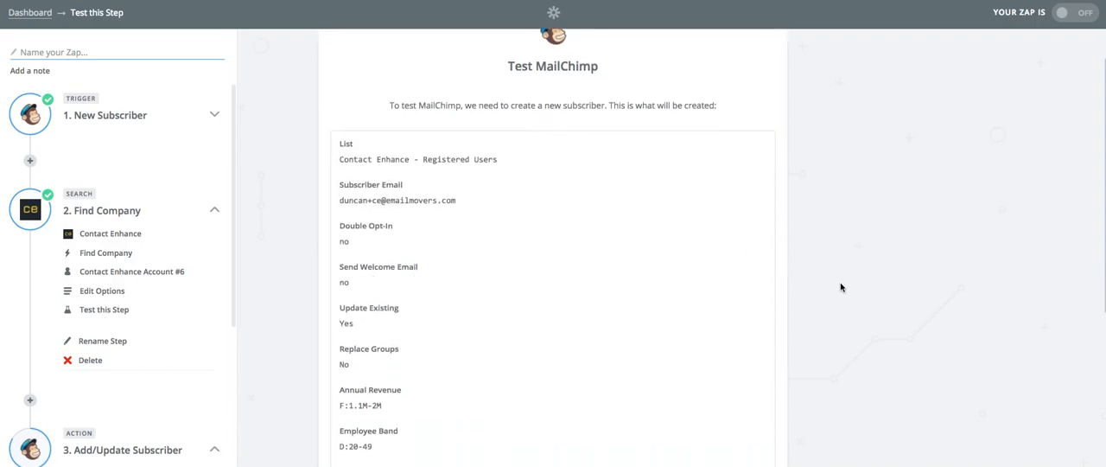
pyautogui.scroll(-5, 841, 287)
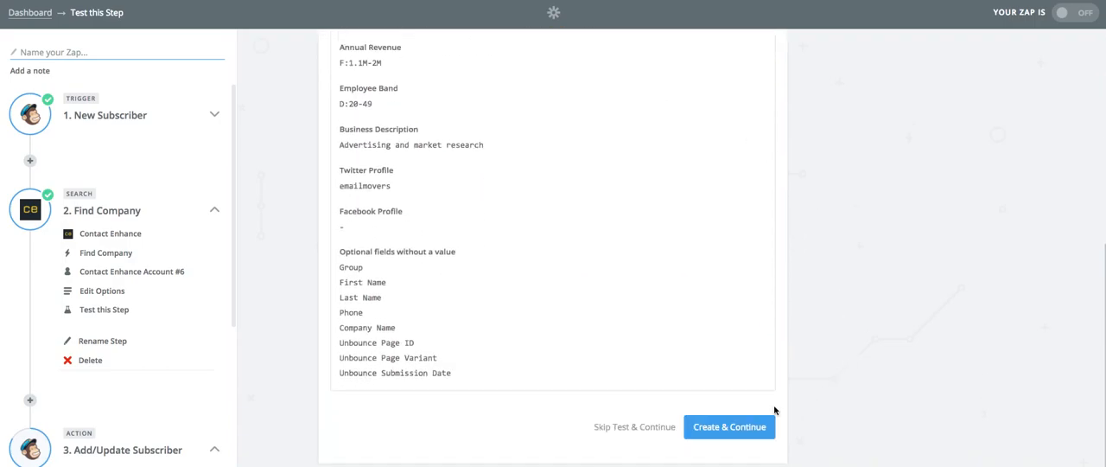
pyautogui.click(739, 430)
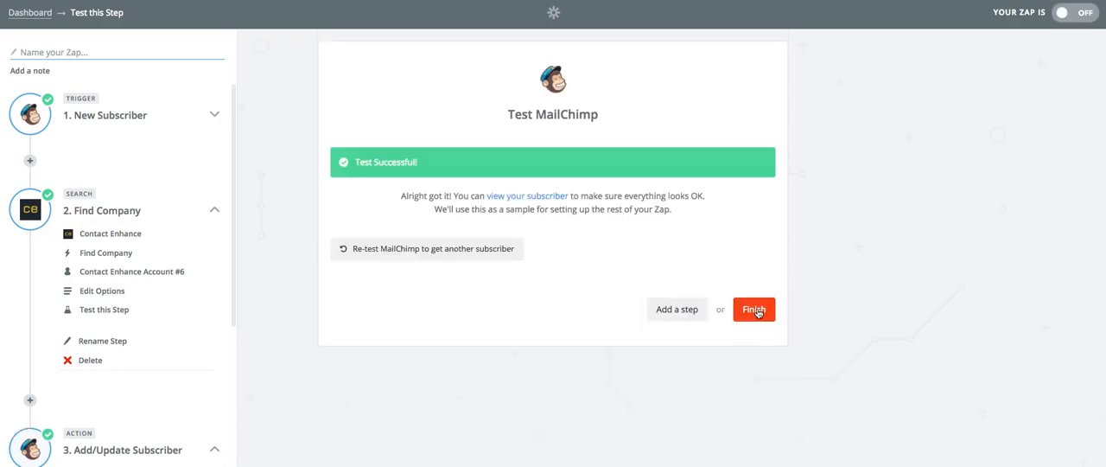
# - Finish the Zap setup, name it "CE - Mailchimp Update Subscriber" and turn the Zap on
pyautogui.click(756, 310)
pyautogui.click(547, 174)
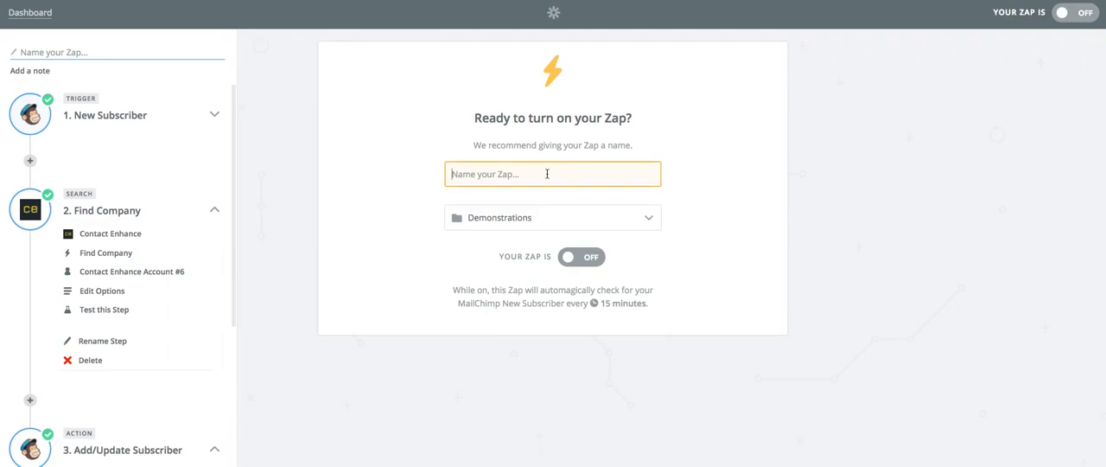
pyautogui.write('CE - Ma')
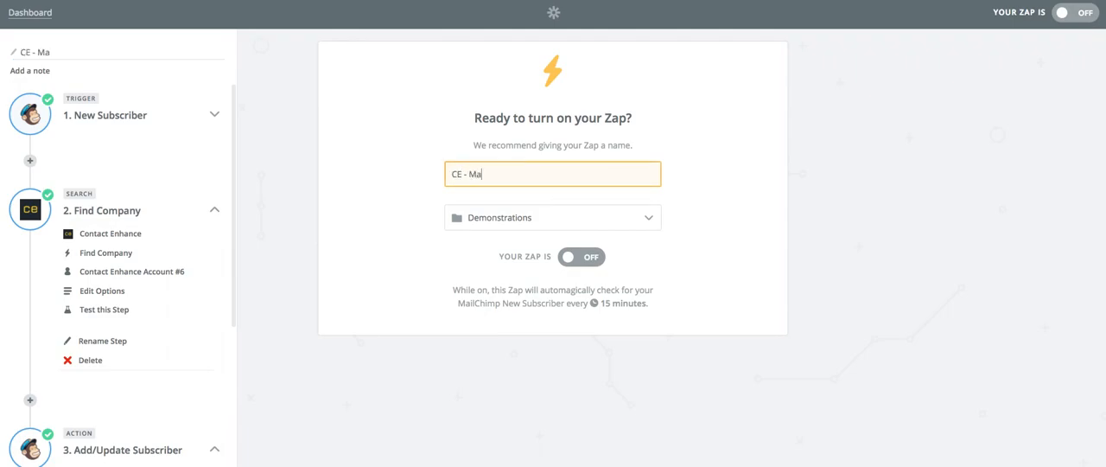
pyautogui.write('ilchimp Update Subscriber')
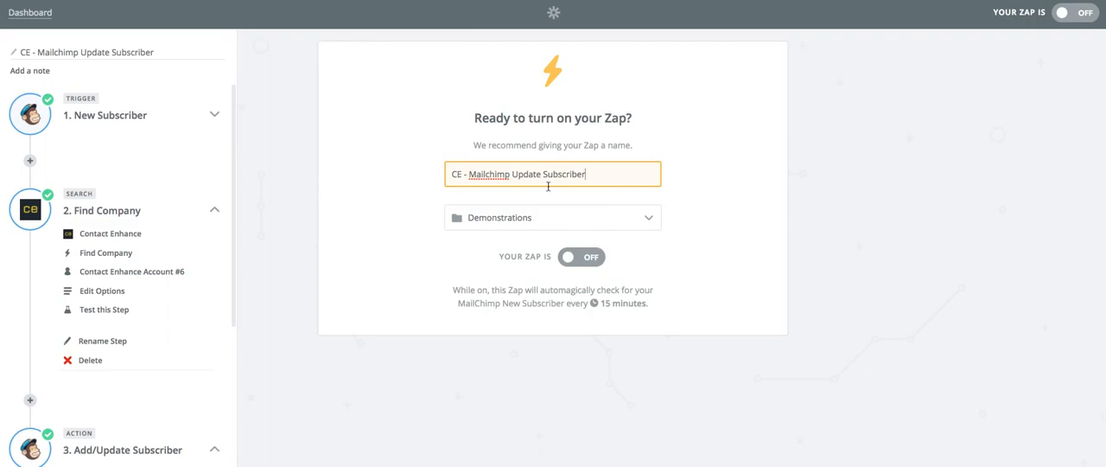
pyautogui.click(591, 259)
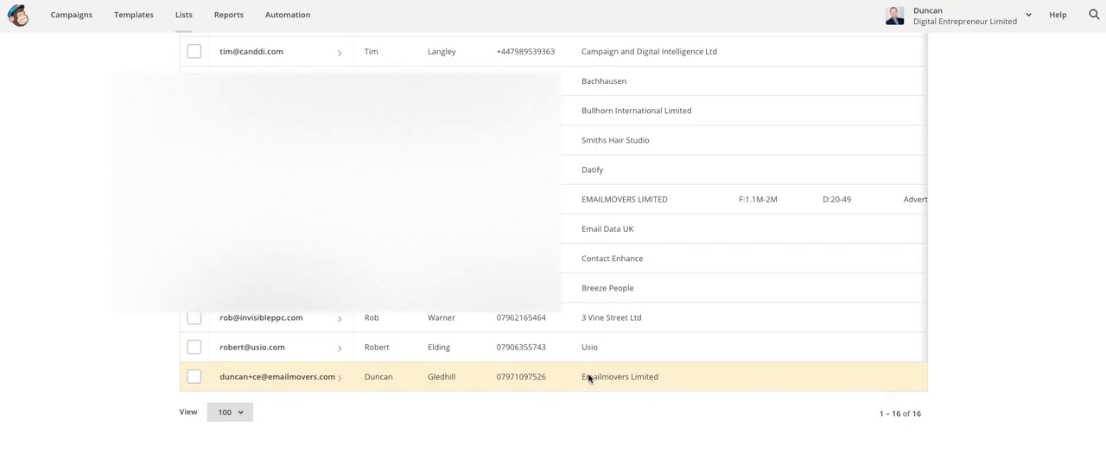
# - Examine the test subscriber's revenue, employee band, business description and social profile columns in MailChimp's Contact Enhance - Registered Users list
pyautogui.scroll(5, 588, 378)
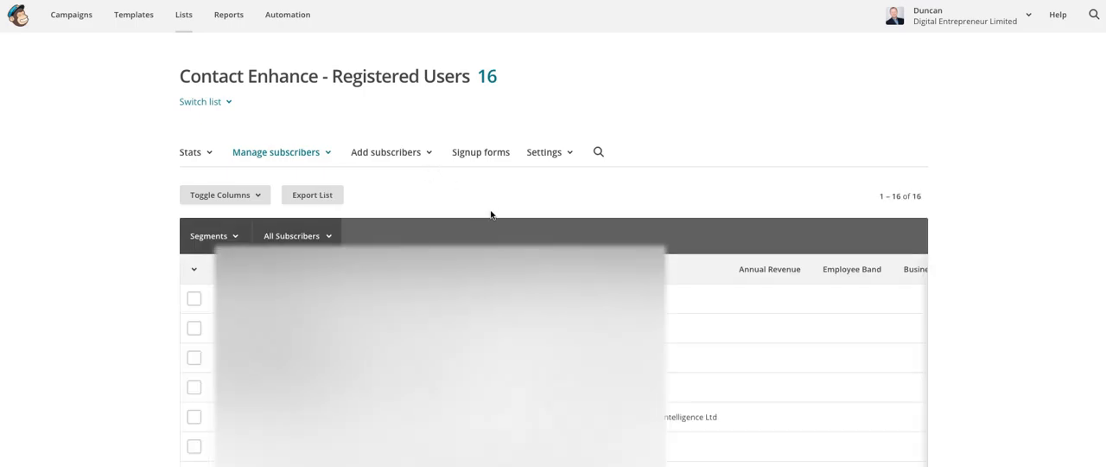
pyautogui.scroll(-1, 491, 215)
pyautogui.scroll(-5, 491, 260)
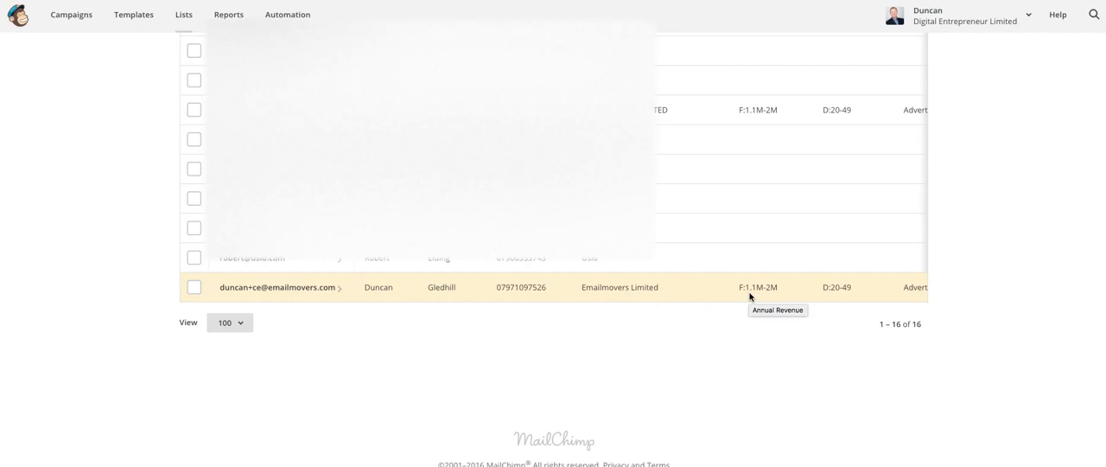
pyautogui.hscroll(3, 752, 294)
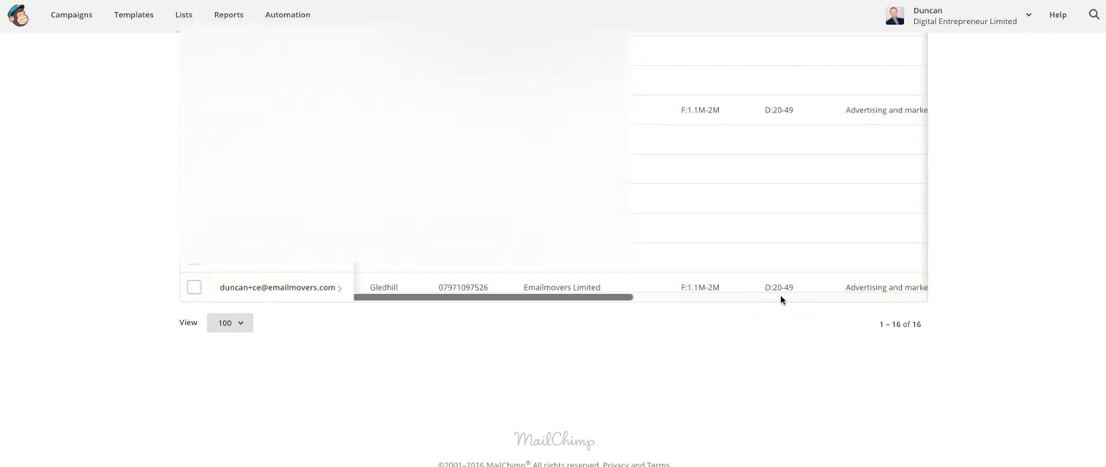
pyautogui.hscroll(5, 897, 295)
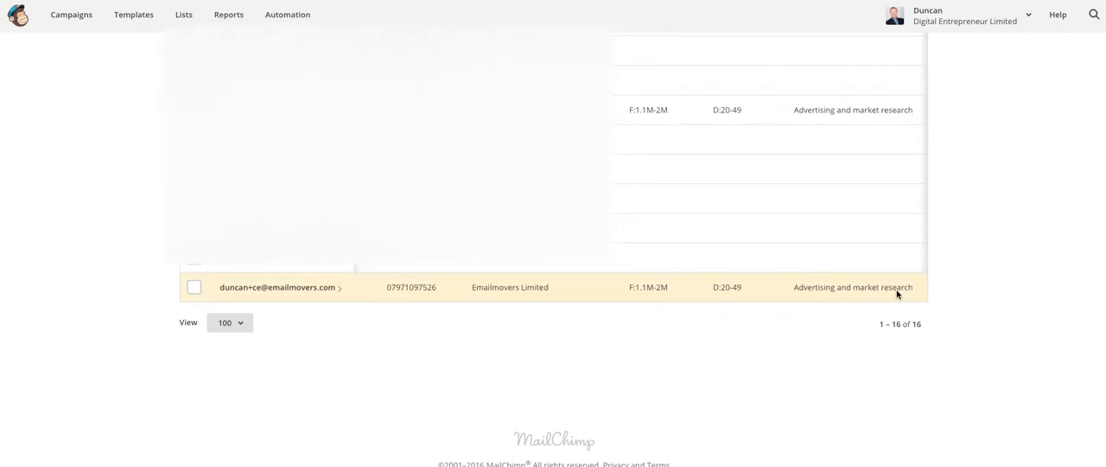
pyautogui.hscroll(8, 826, 295)
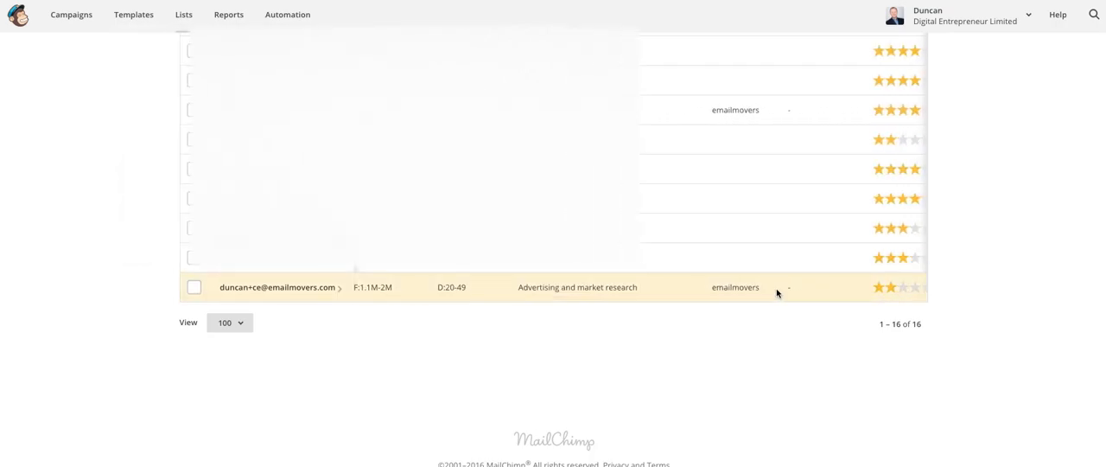
pyautogui.hscroll(2, 804, 292)
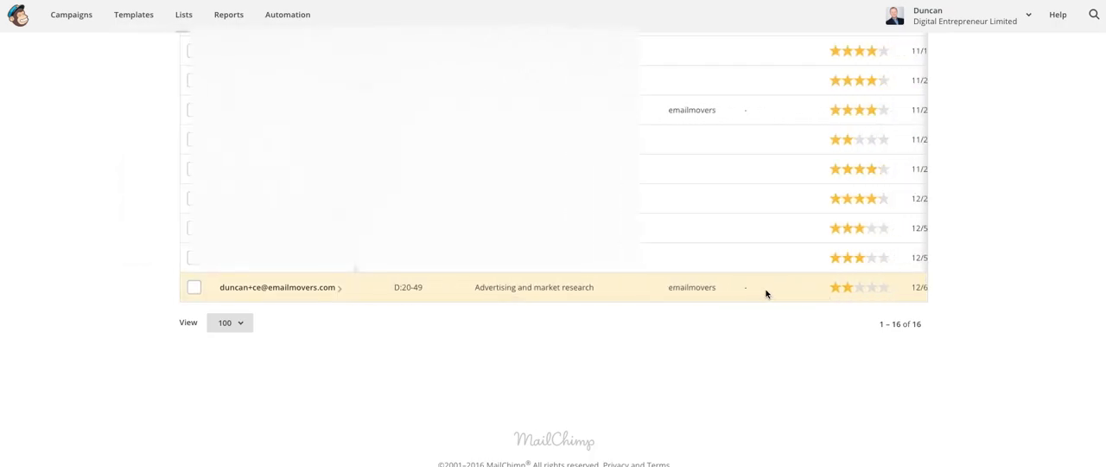
pyautogui.hscroll(6, 766, 294)
pyautogui.hscroll(-14, 767, 294)
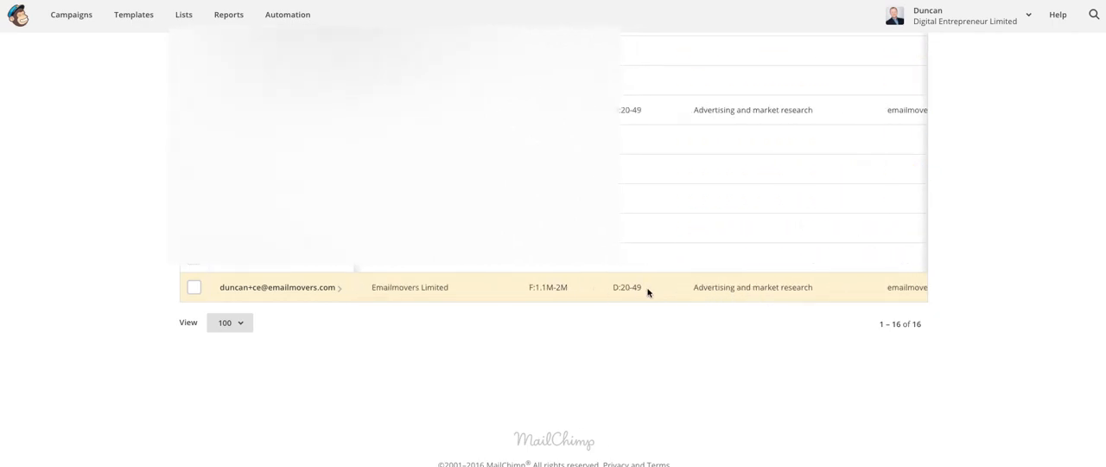